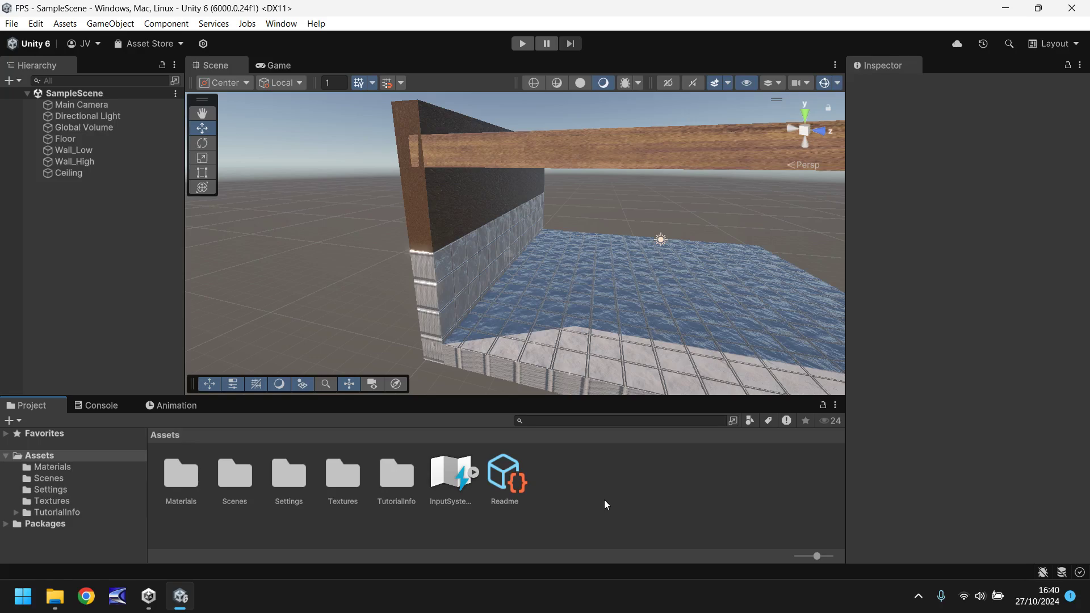
Open the Unity Asset Store website in the browser and search it for "starter assets"
middle_click_drag(631, 285, 485, 247)
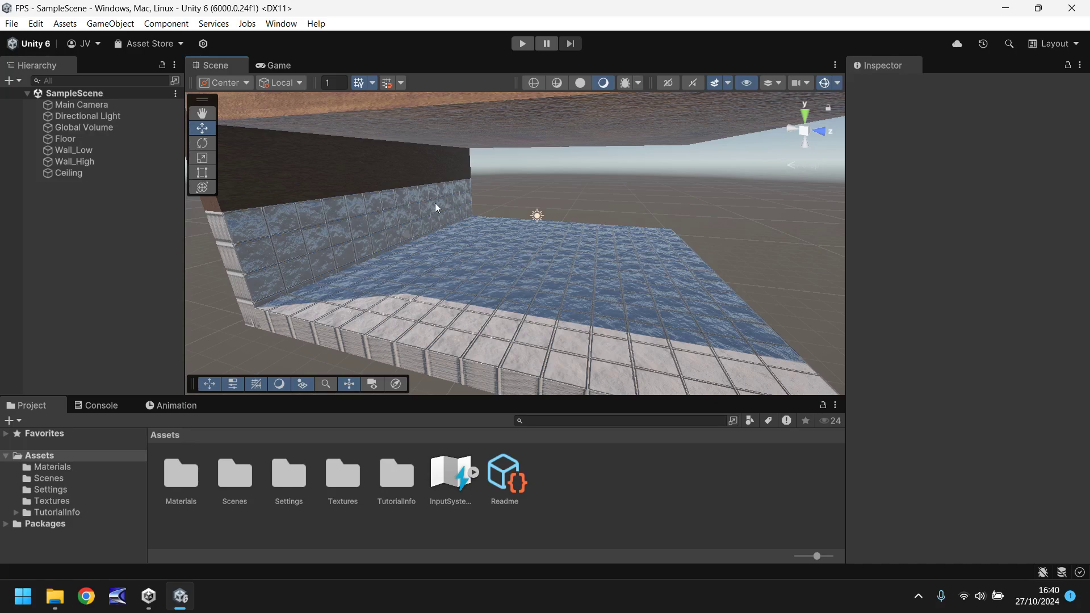
left_click(175, 45)
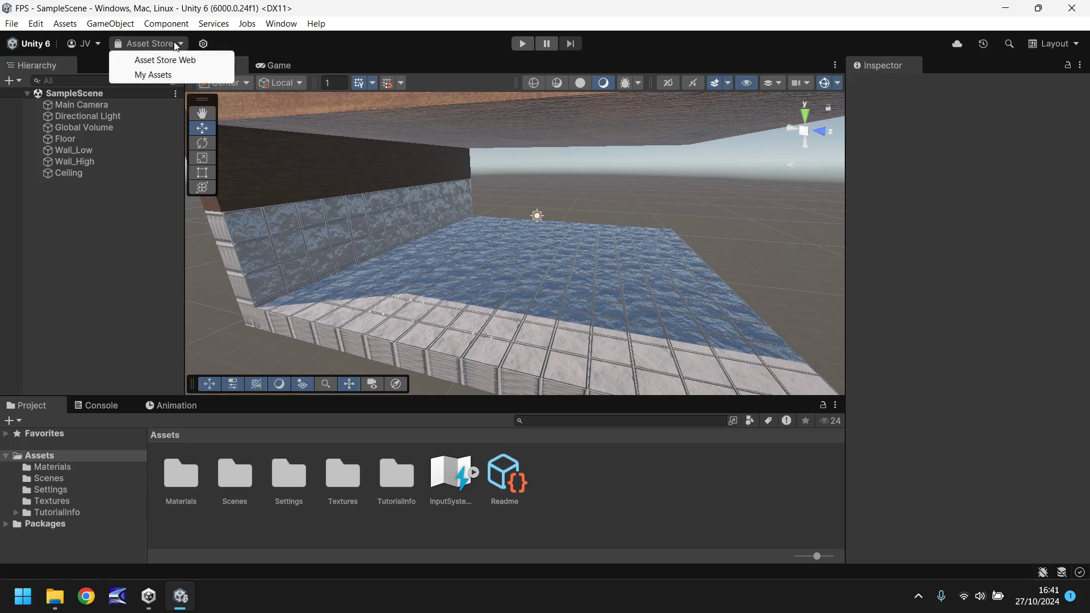
left_click(157, 60)
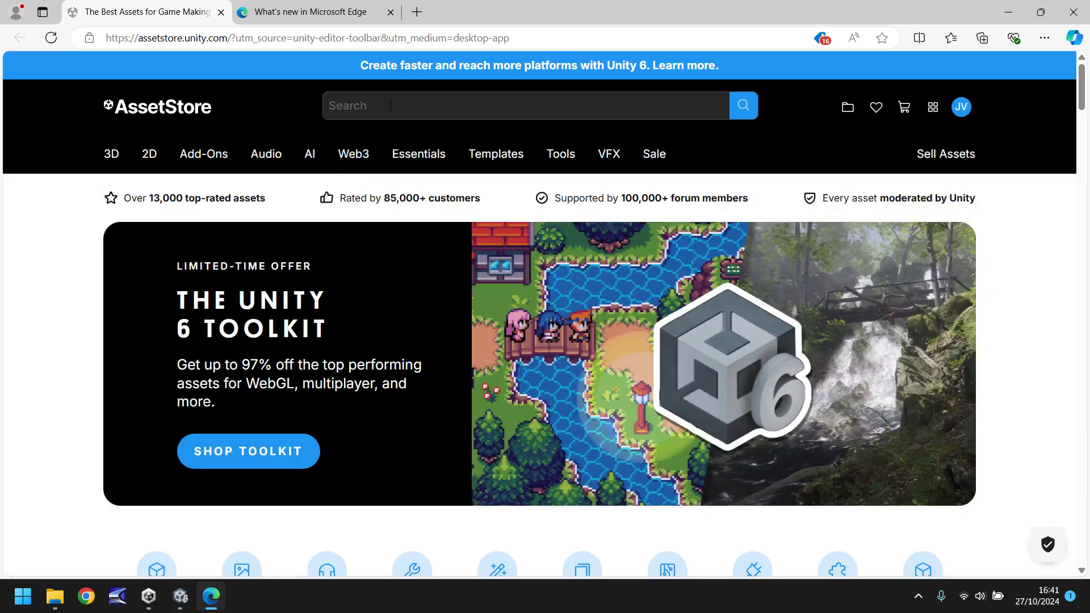
left_click(390, 106)
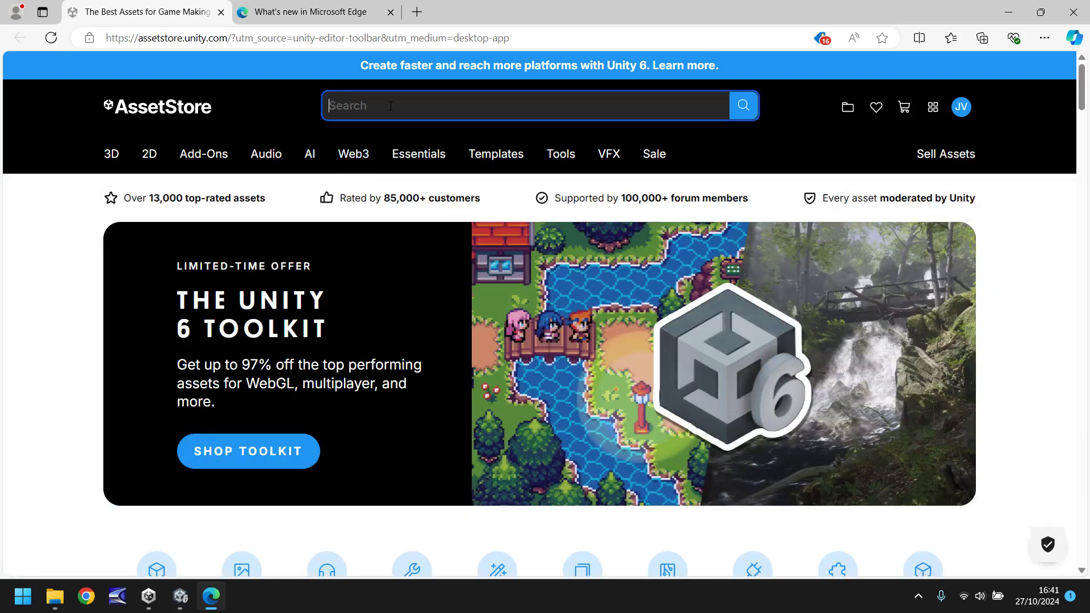
type("starter asset")
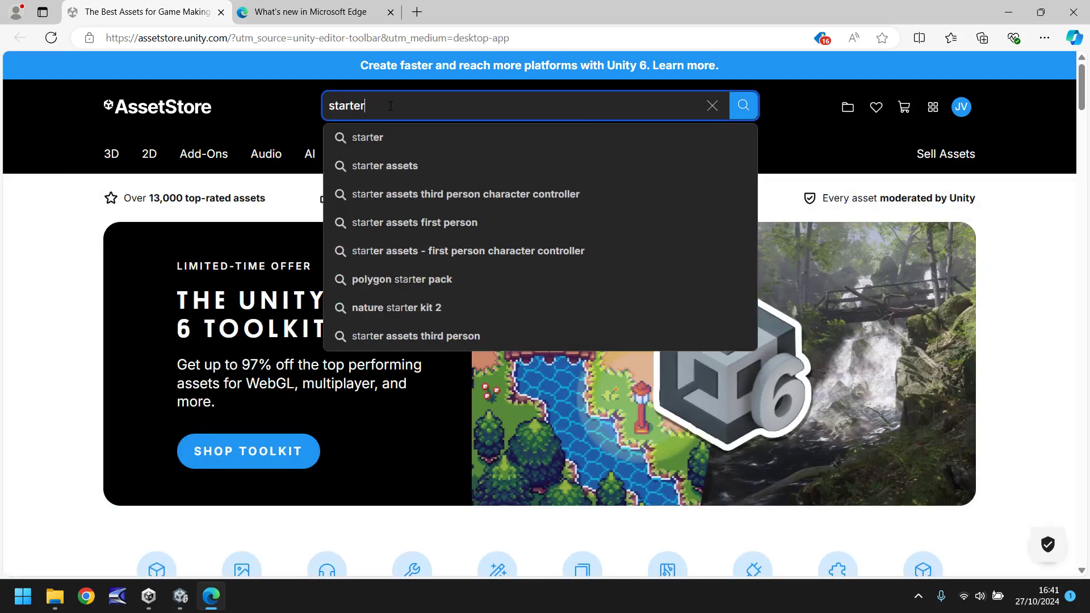
type("s")
key("Return")
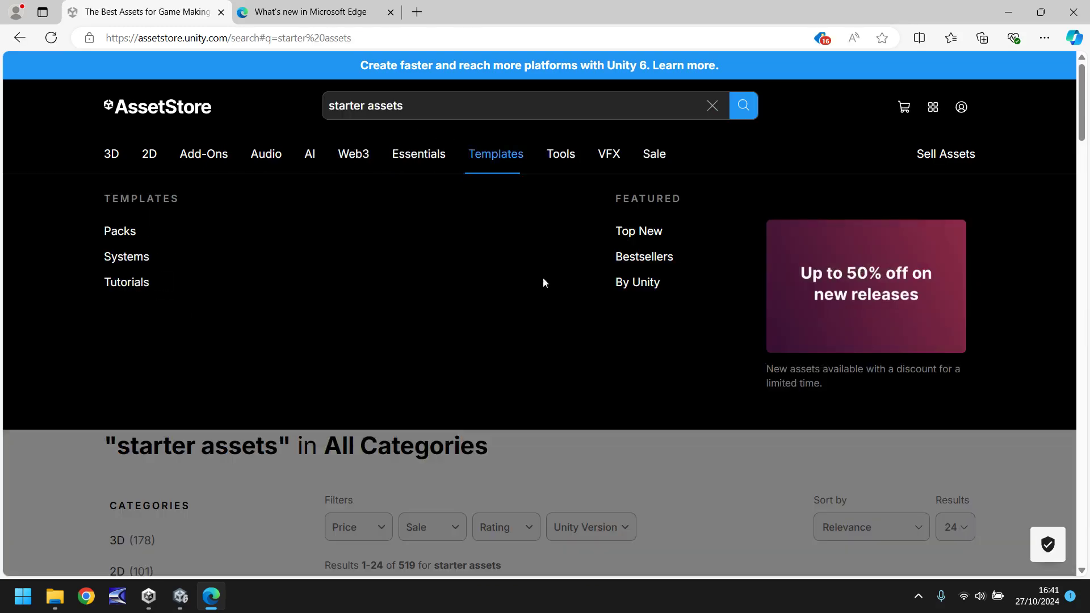
Add the free Starter Assets - FirstPerson package by Unity Technologies to My Assets and open it in Unity
scroll(584, 304, "down", 6)
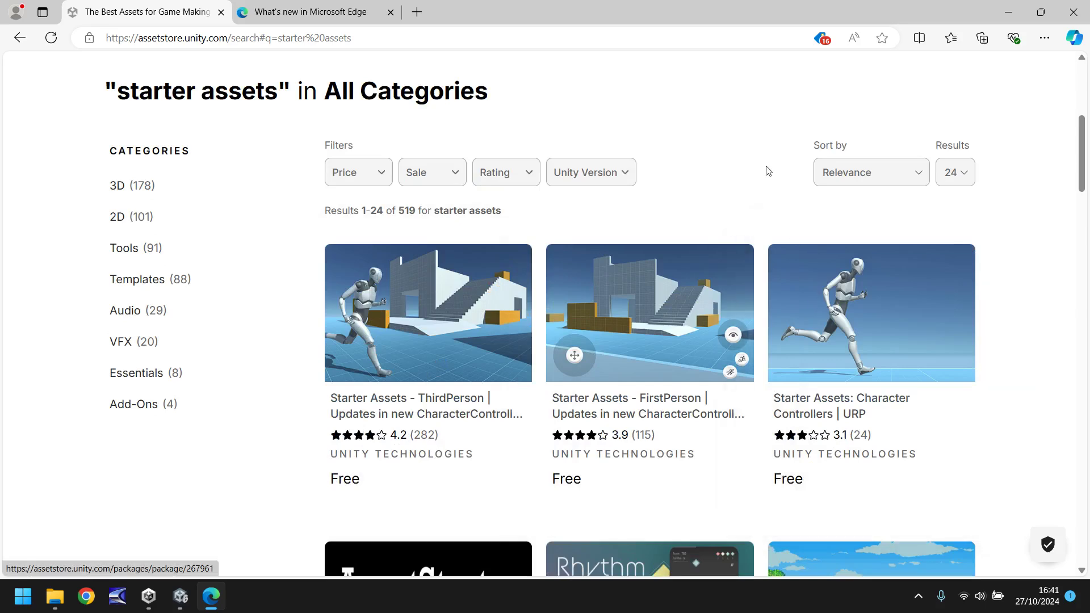
left_click(644, 320)
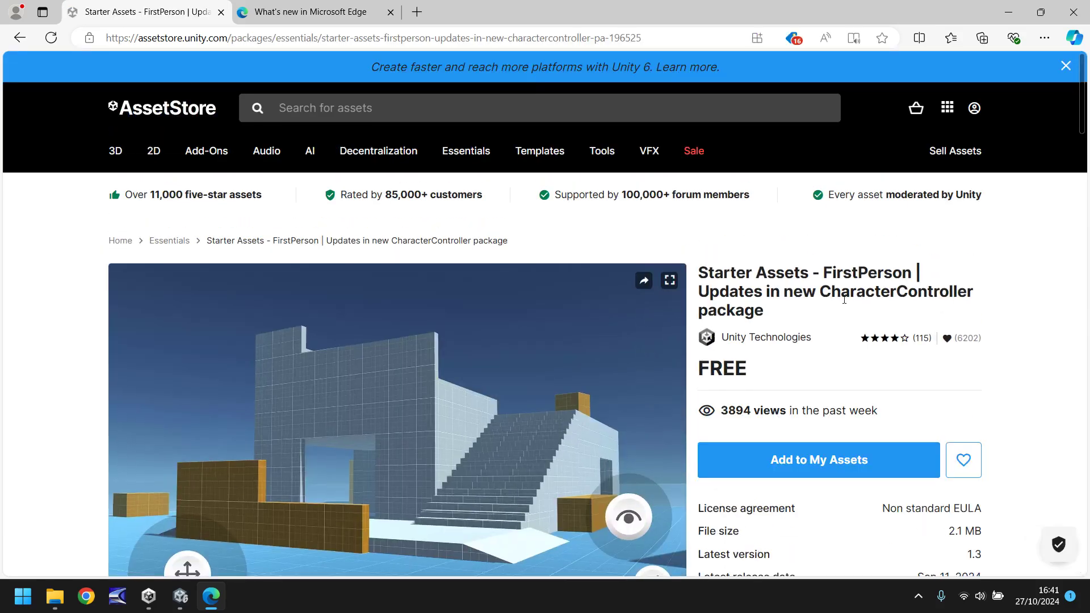
scroll(844, 299, "down", 3)
left_click(819, 325)
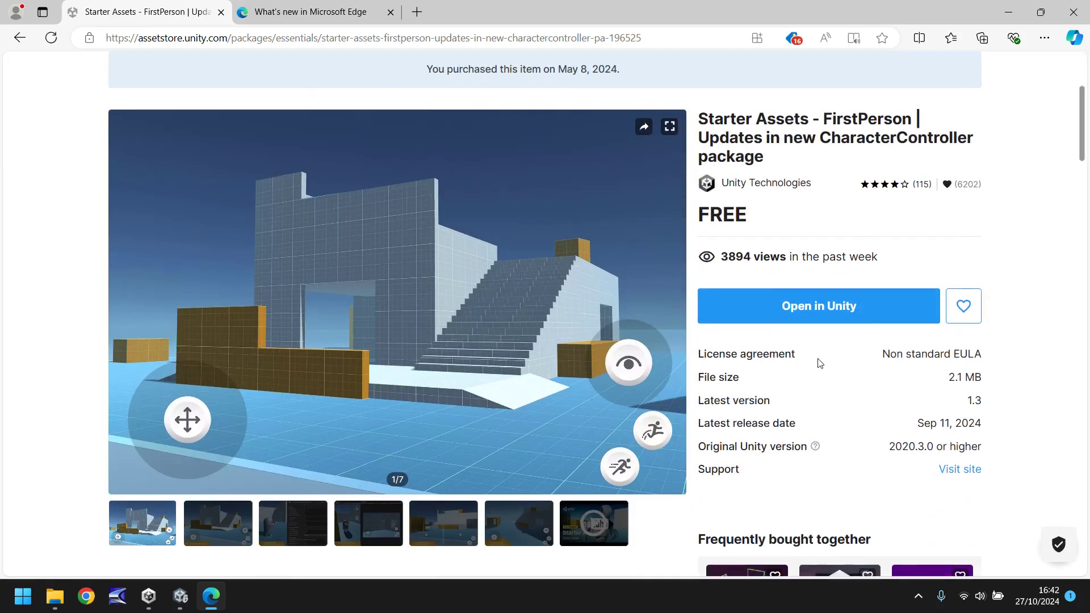
left_click(814, 328)
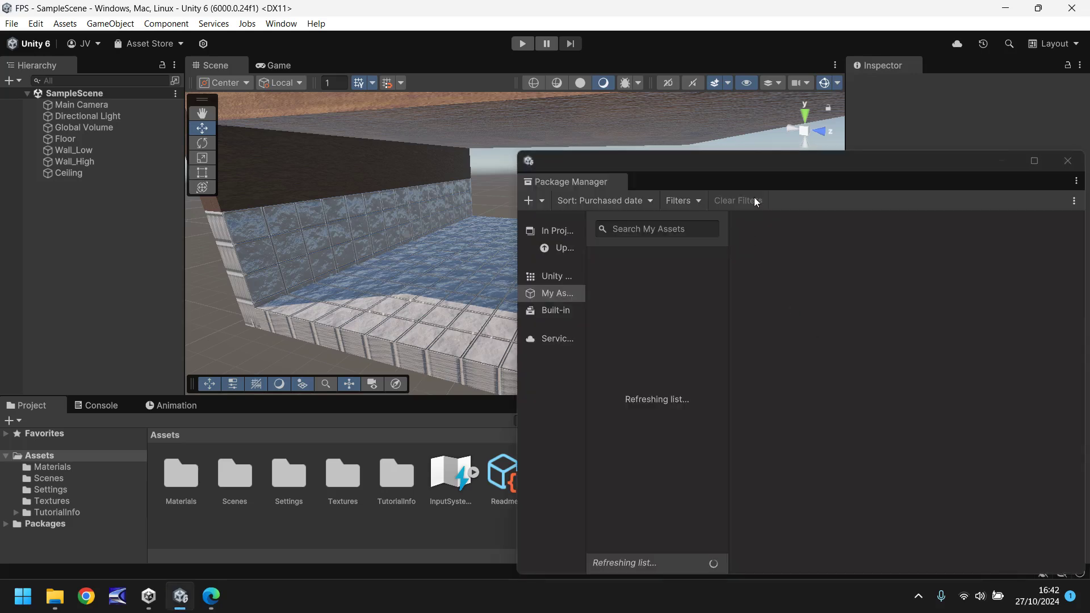
Import version 1.3 of Starter Assets - FirstPerson with all its files, installing its package dependencies, and close the Package Manager
left_click_drag(763, 160, 533, 70)
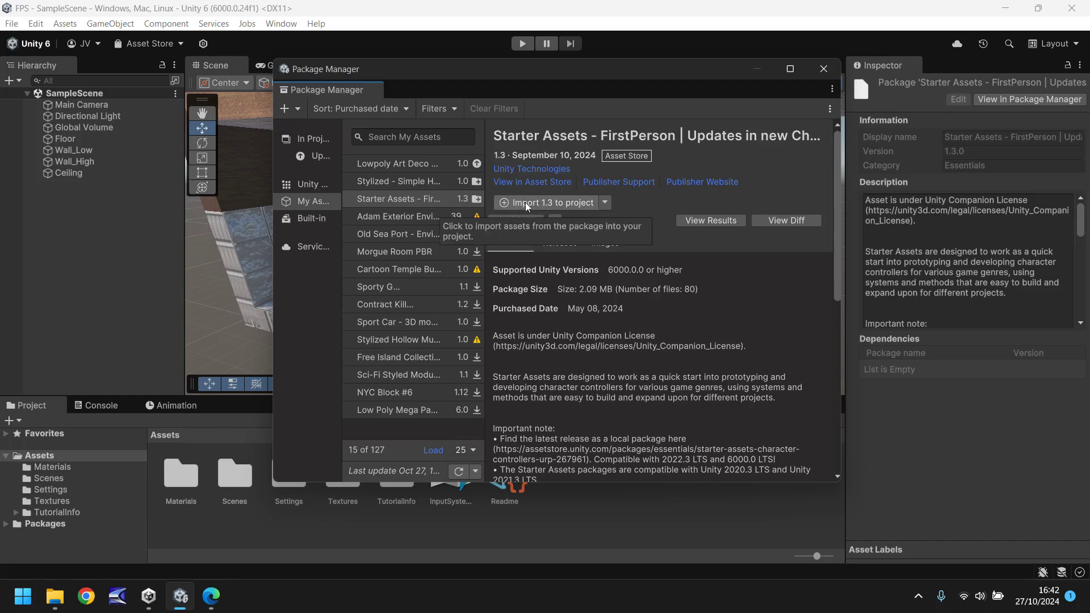
left_click(560, 200)
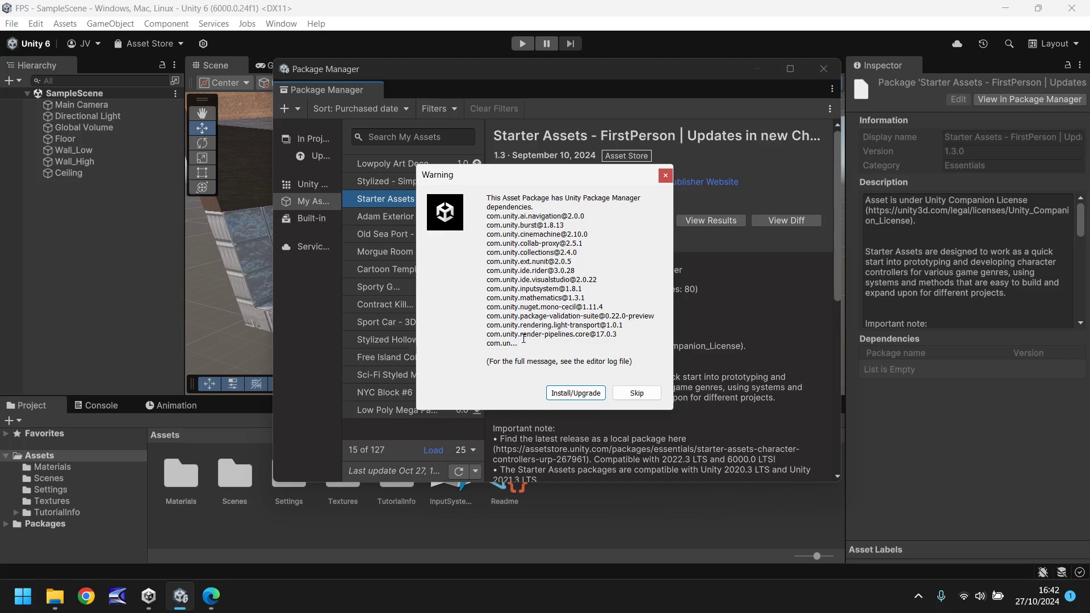
left_click(575, 393)
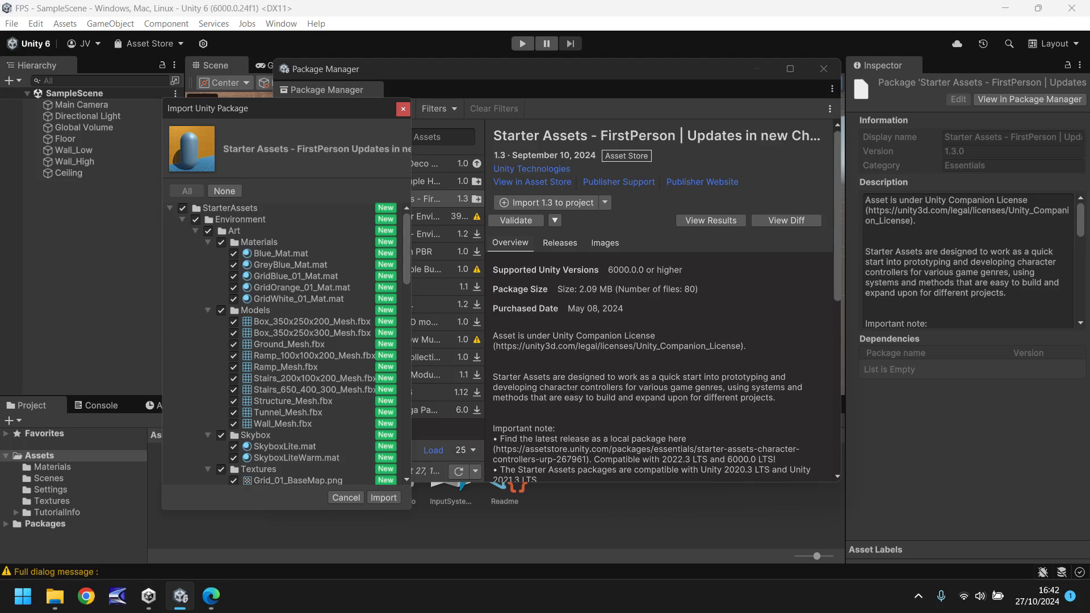
left_click_drag(264, 108, 159, 74)
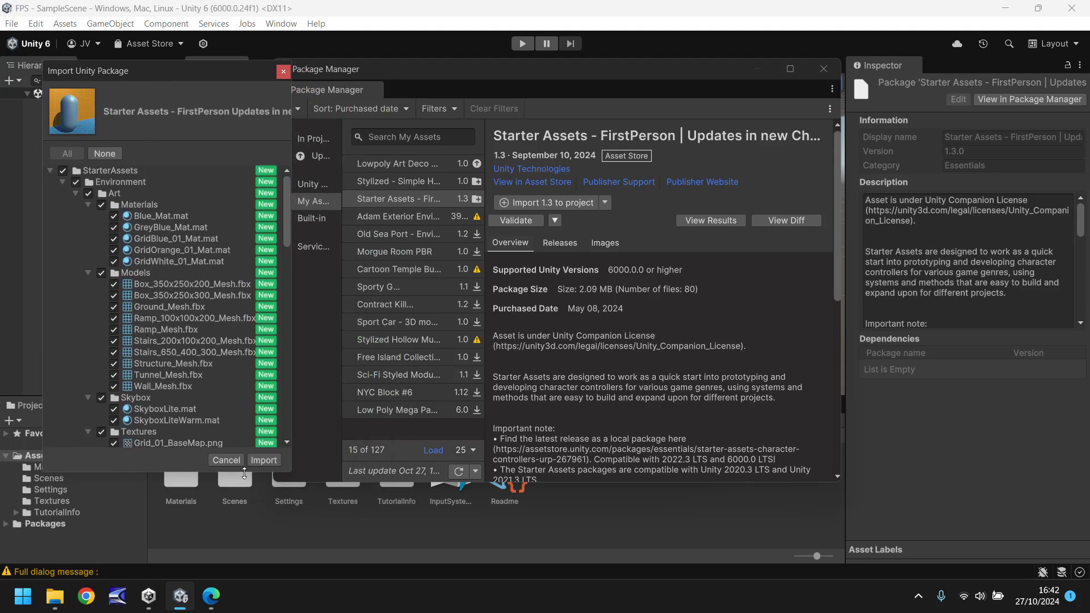
left_click(264, 461)
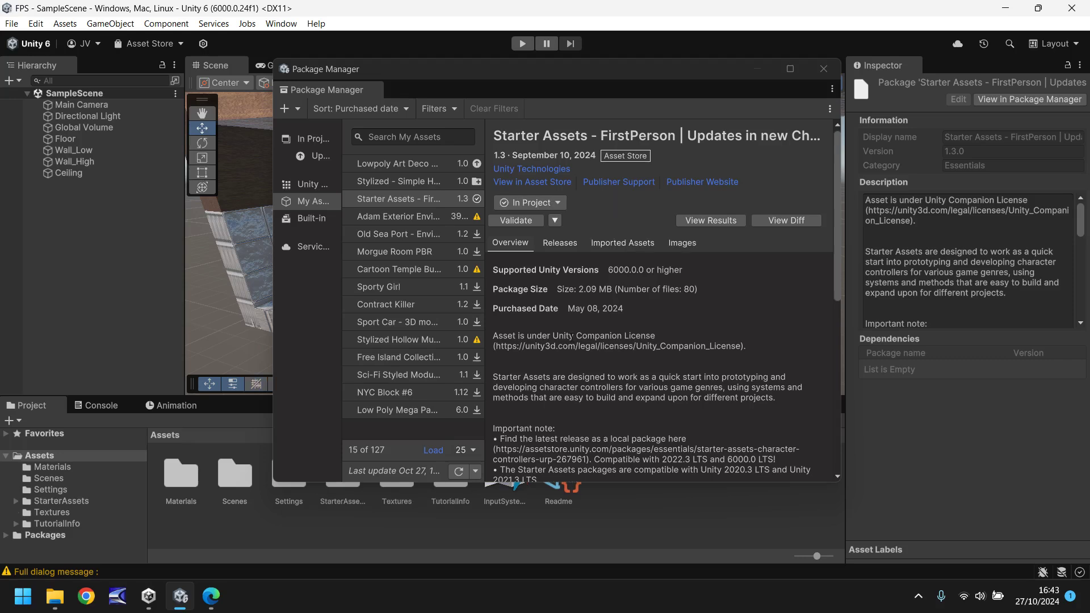
left_click(821, 67)
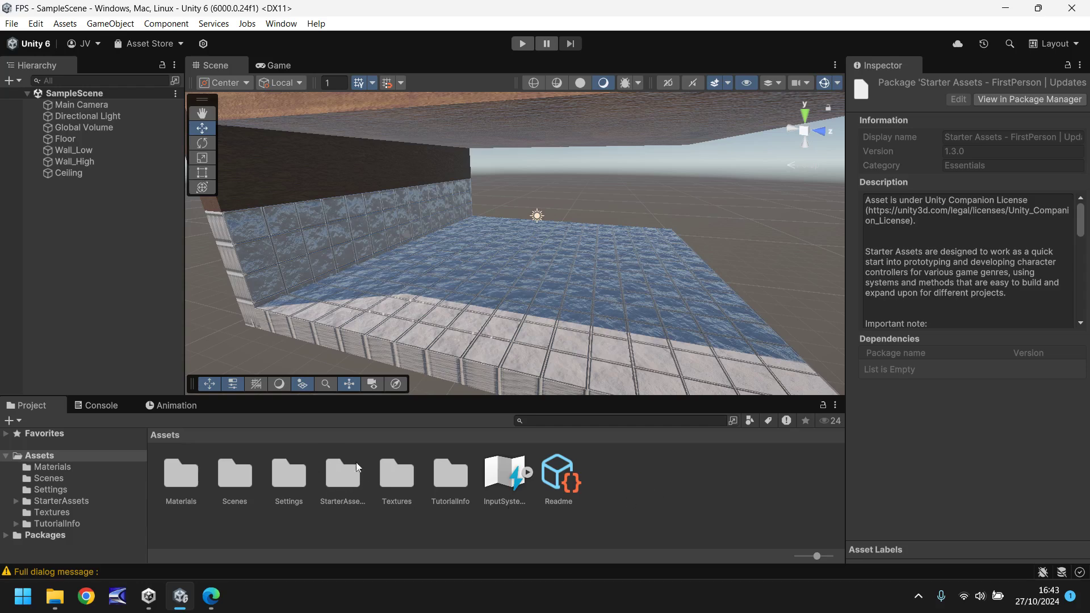
Place the PlayerCapsule prefab from StarterAssets/FirstPersonController/Prefabs on the floor at about X 6.98, Y 0.5, Z 0.22
double_click(335, 476)
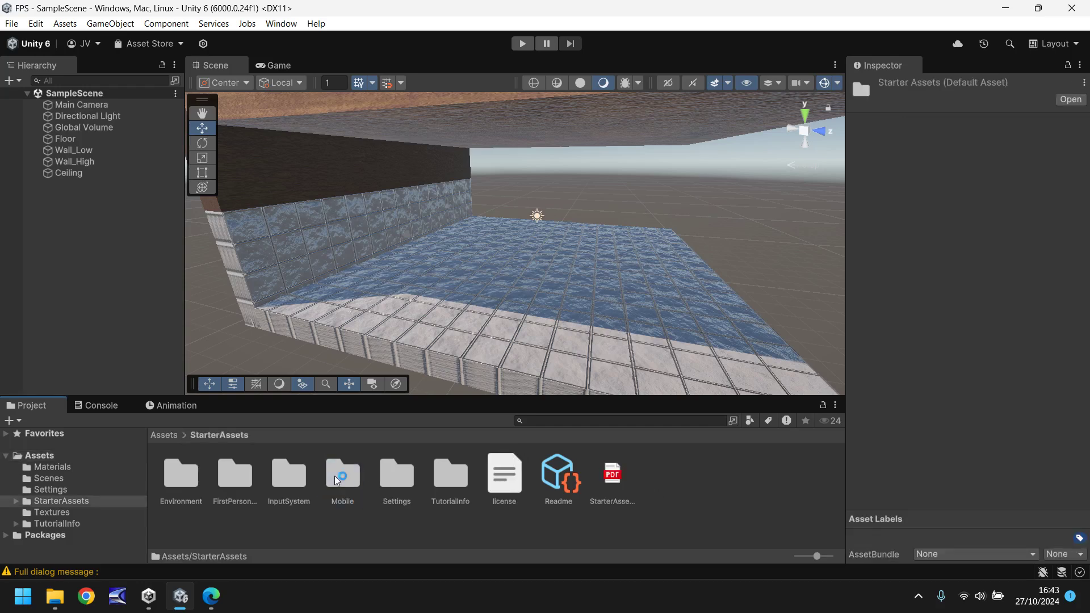
double_click(229, 479)
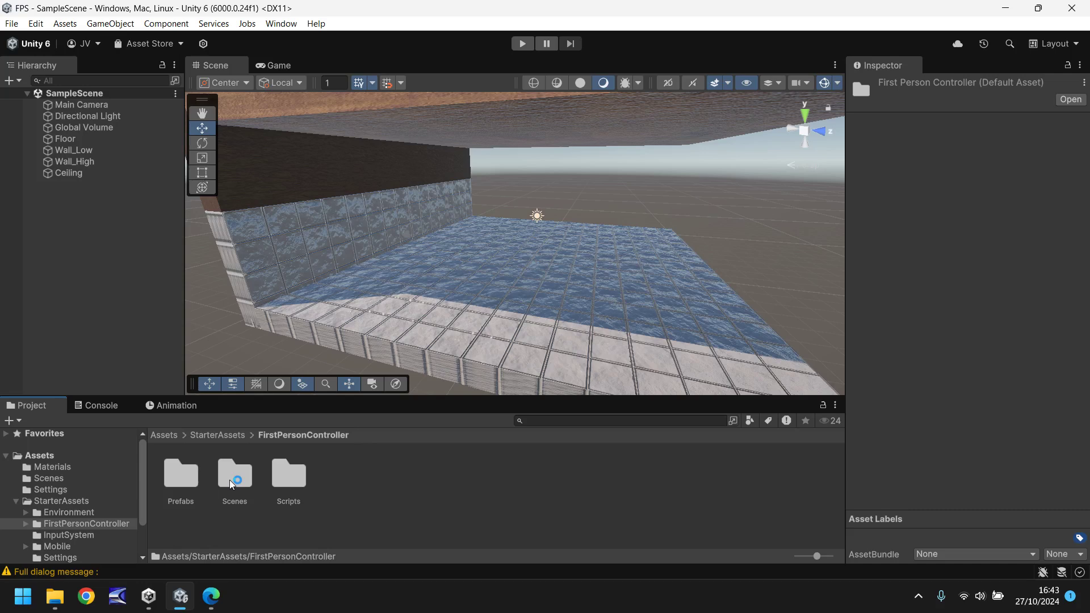
double_click(182, 479)
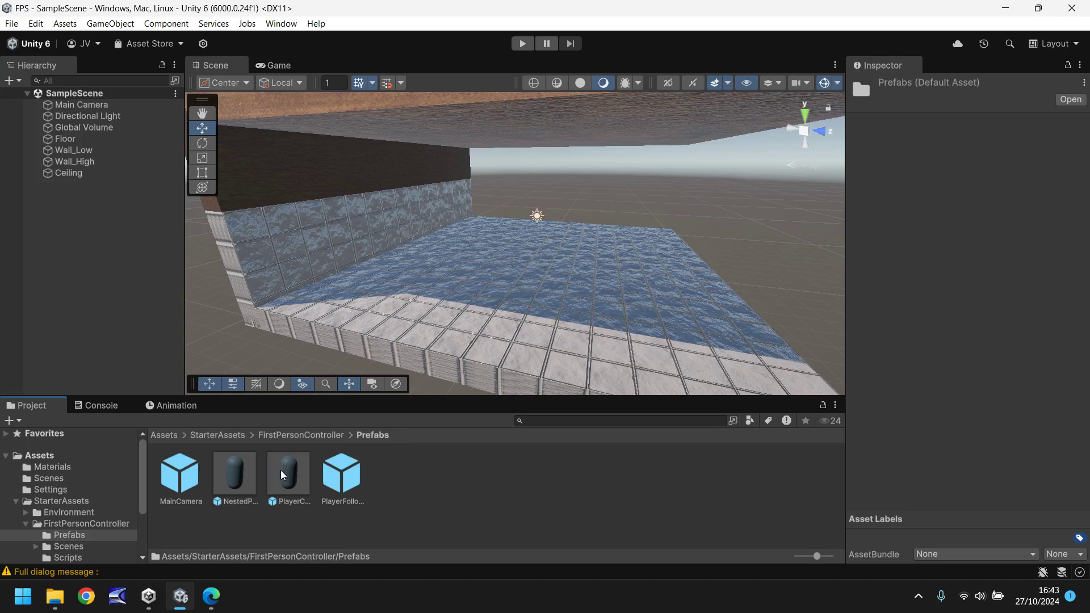
left_click_drag(280, 470, 502, 309)
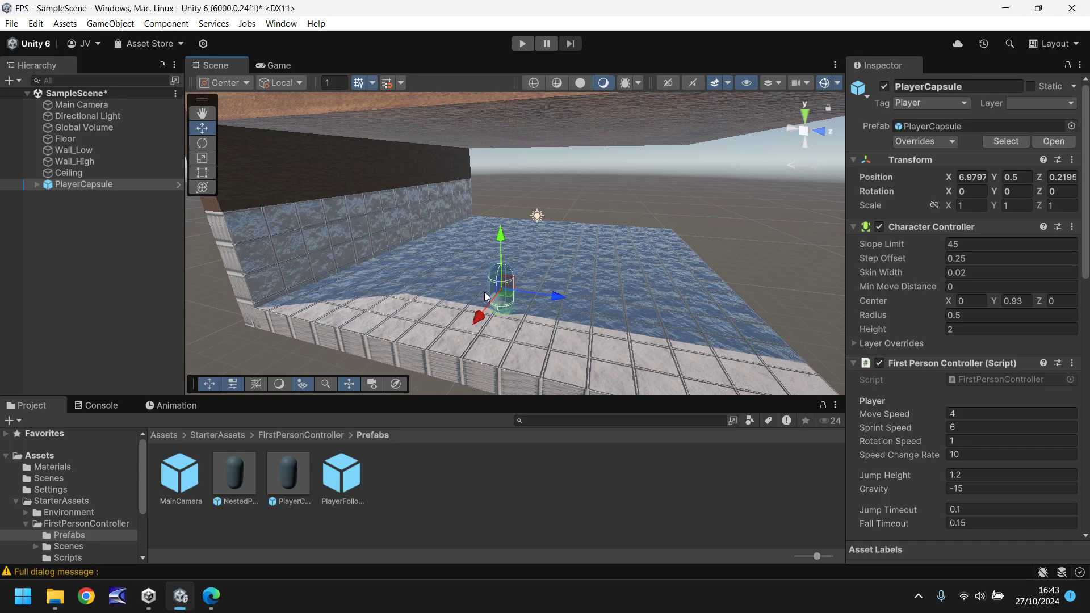
Play-test the scene in the Game view, moving the player capsule around in all directions, and stop play mode
left_click(278, 66)
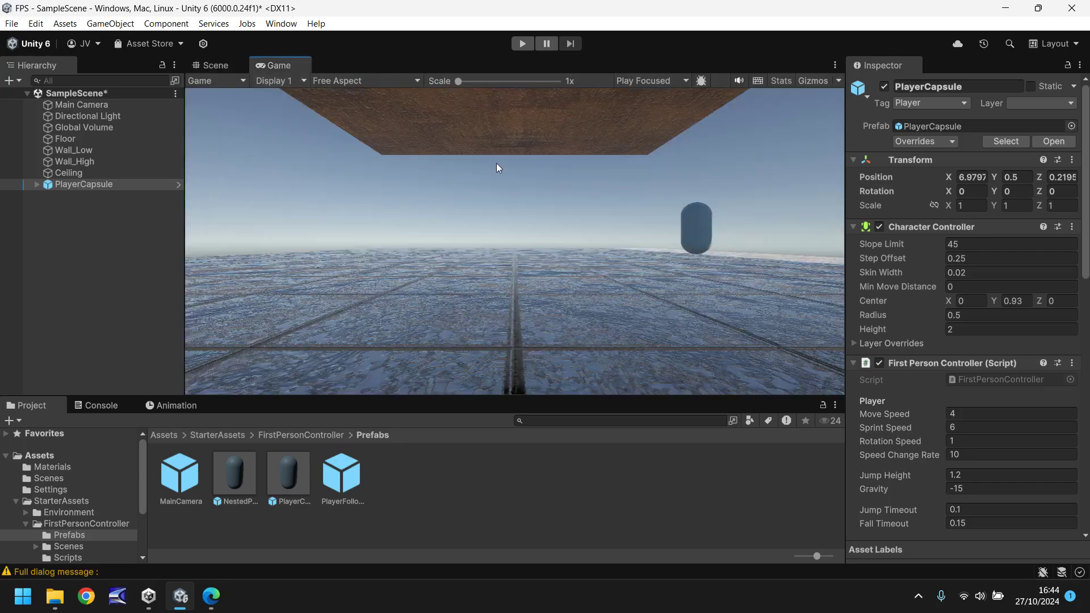
left_click(517, 45)
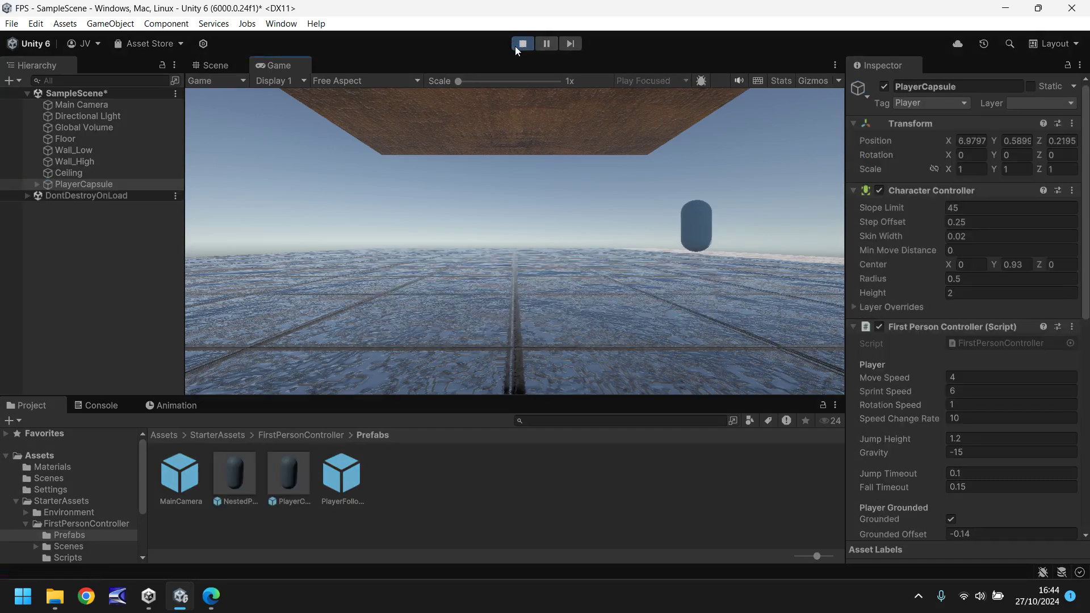
key("a")
key("s")
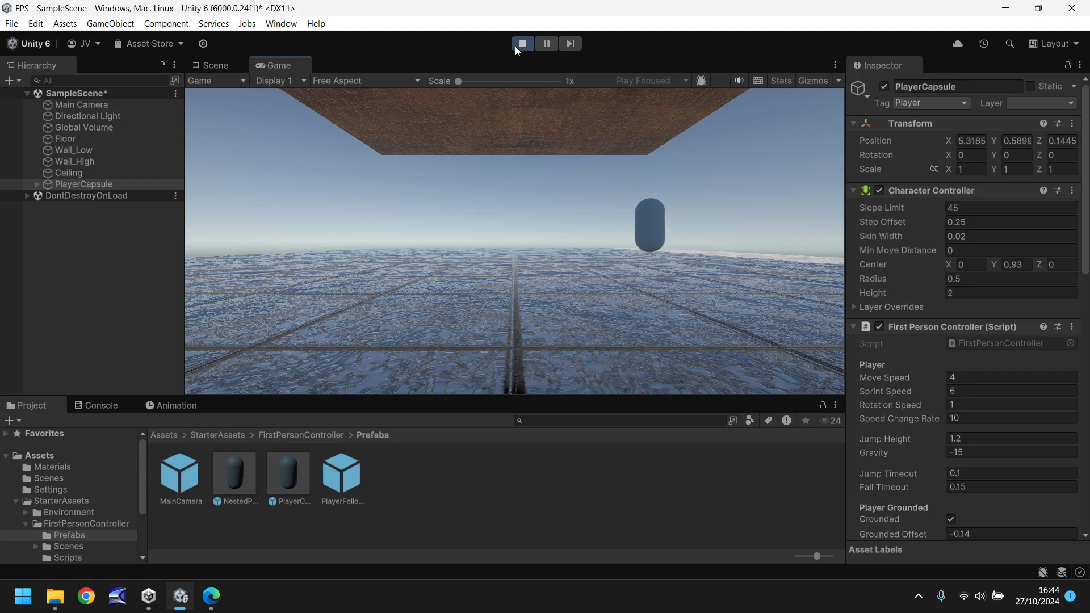
key("a")
key("a")
key("w")
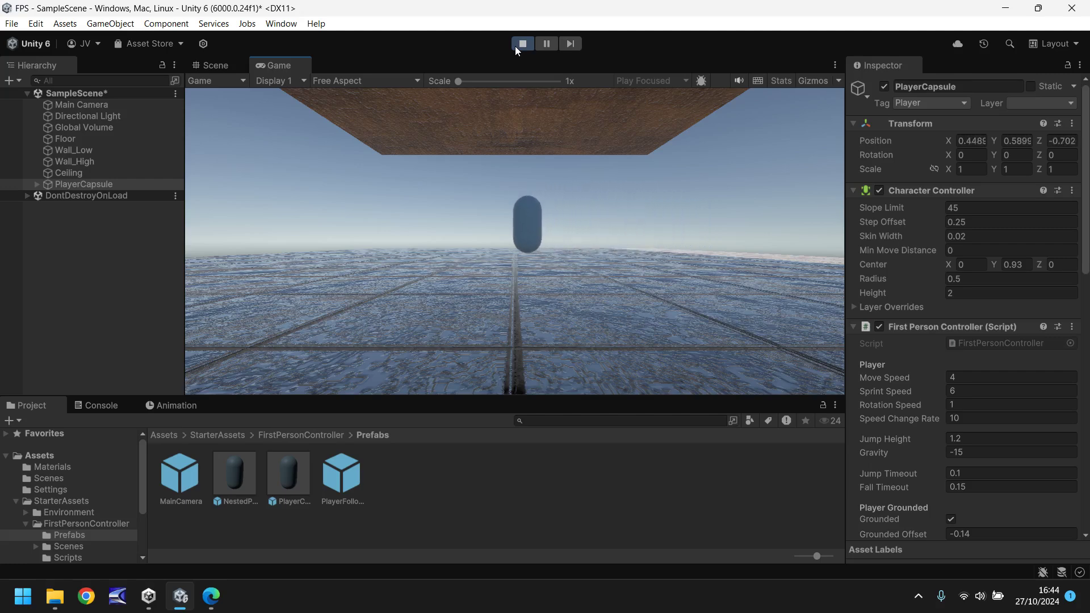
key("a")
key("s")
key("d")
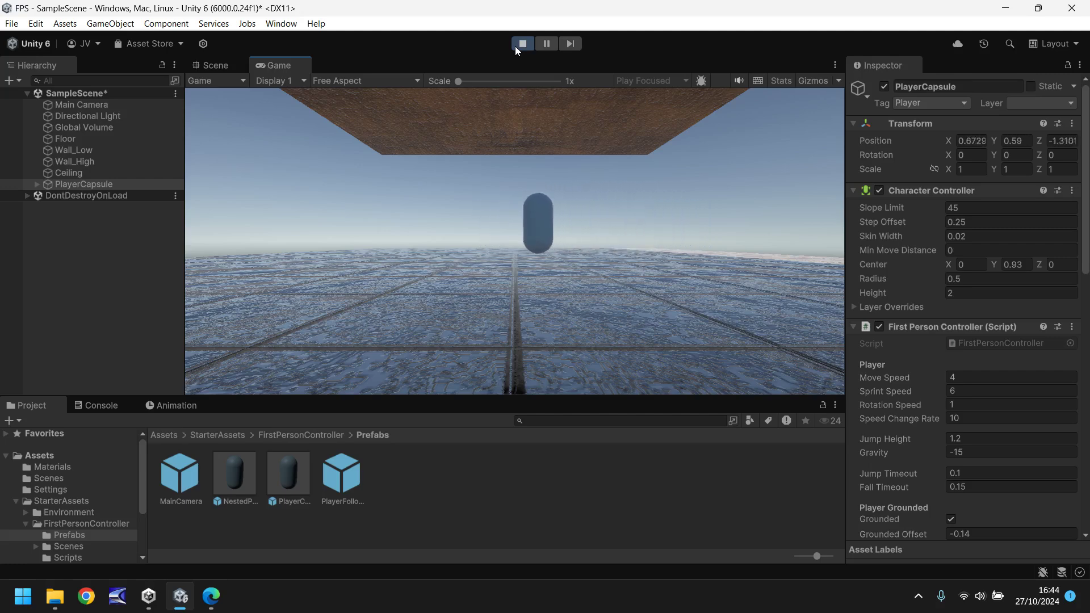
key("w")
key("a")
key("s")
key("a")
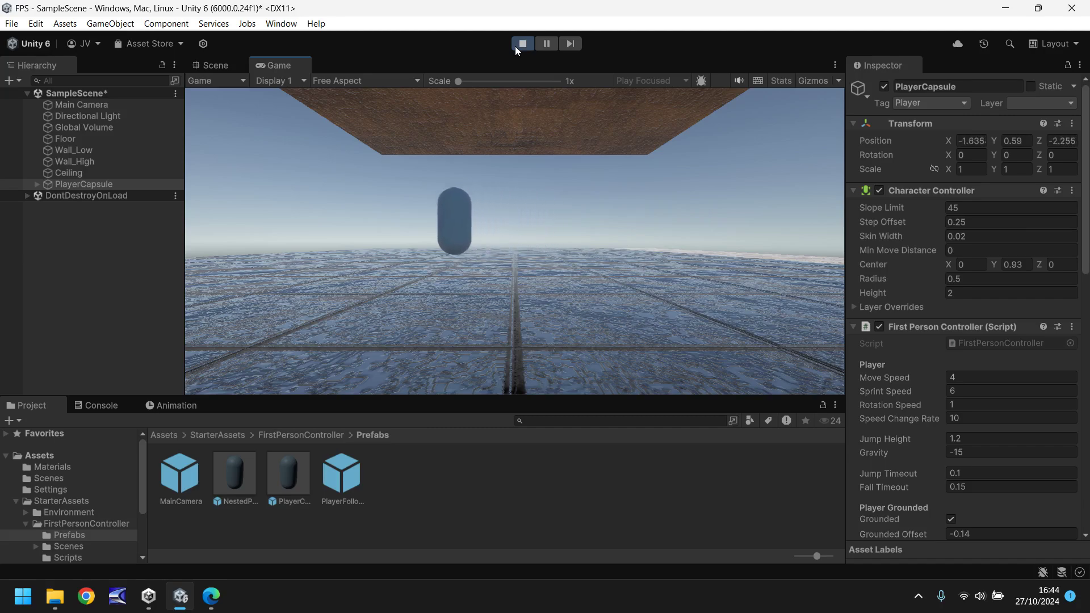
key("w")
key("d")
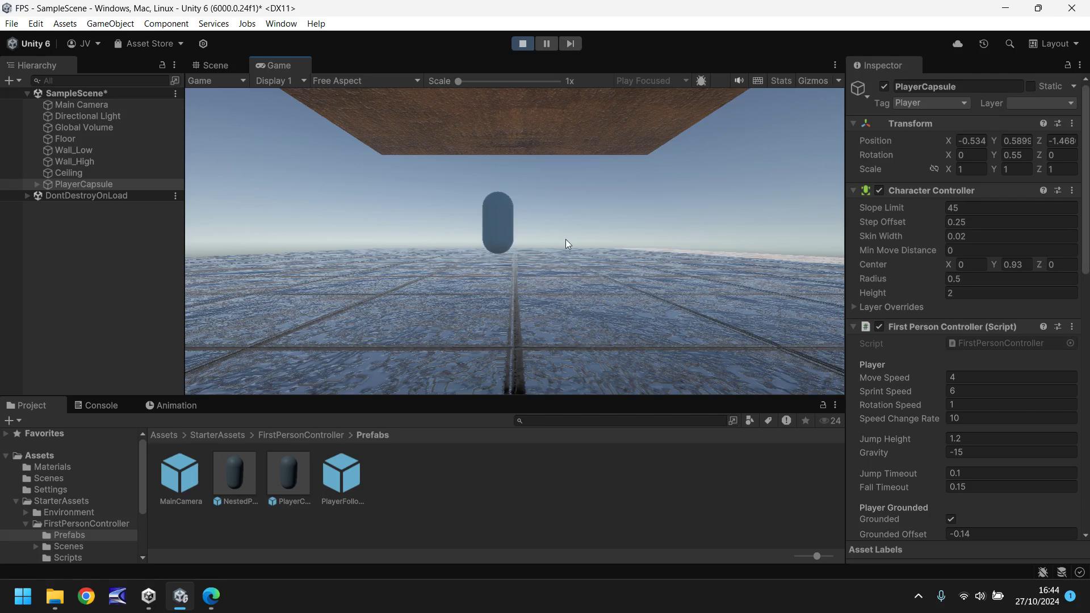
key("ctrl+p")
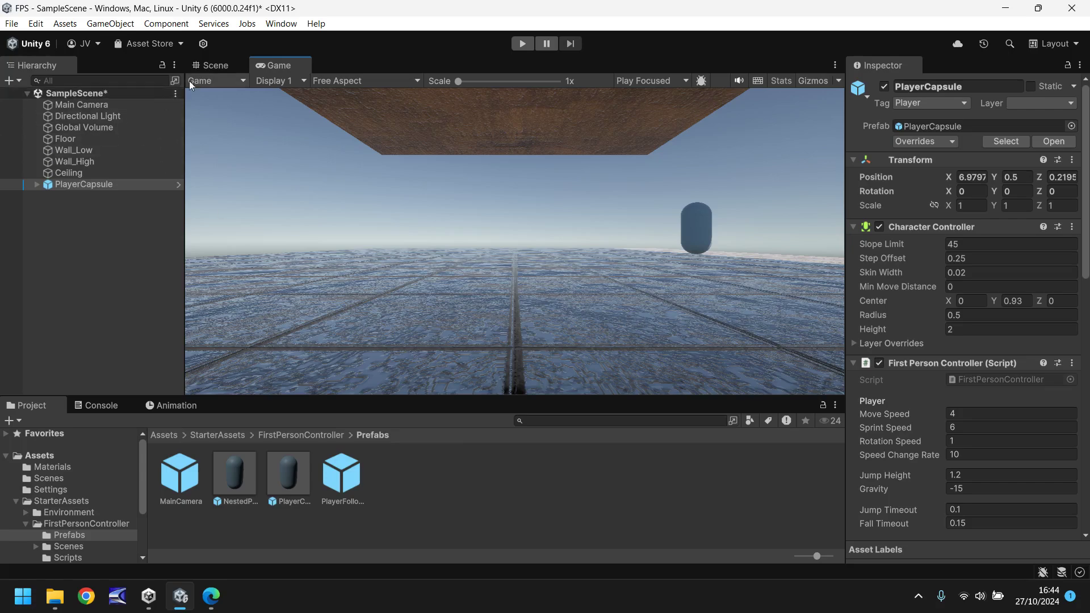
Add the MainCamera prefab to the scene as a child of PlayerCameraRoot inside PlayerCapsule
left_click(205, 67)
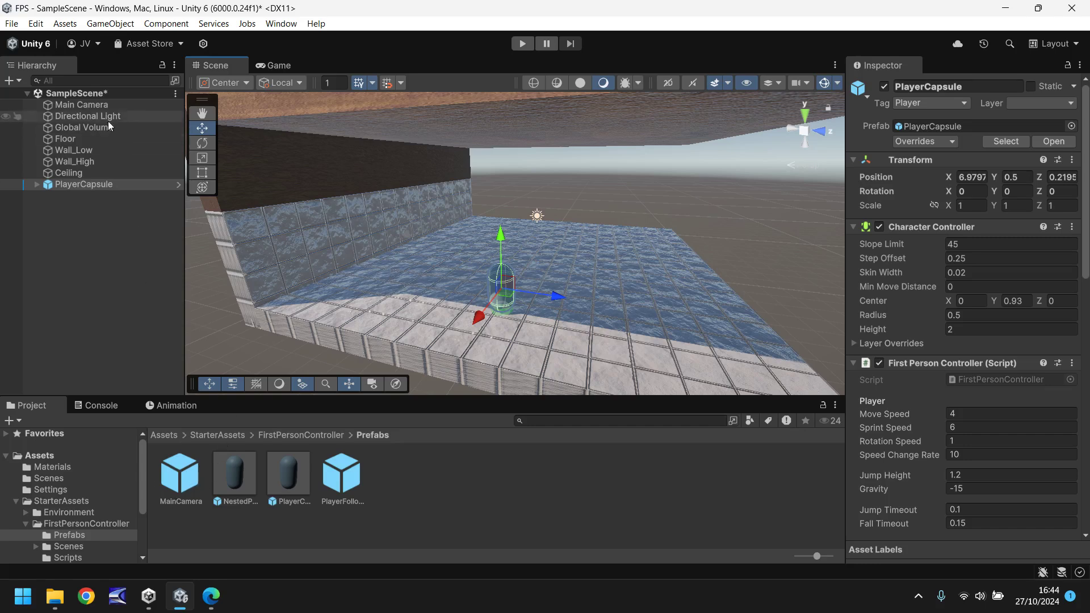
left_click(78, 106)
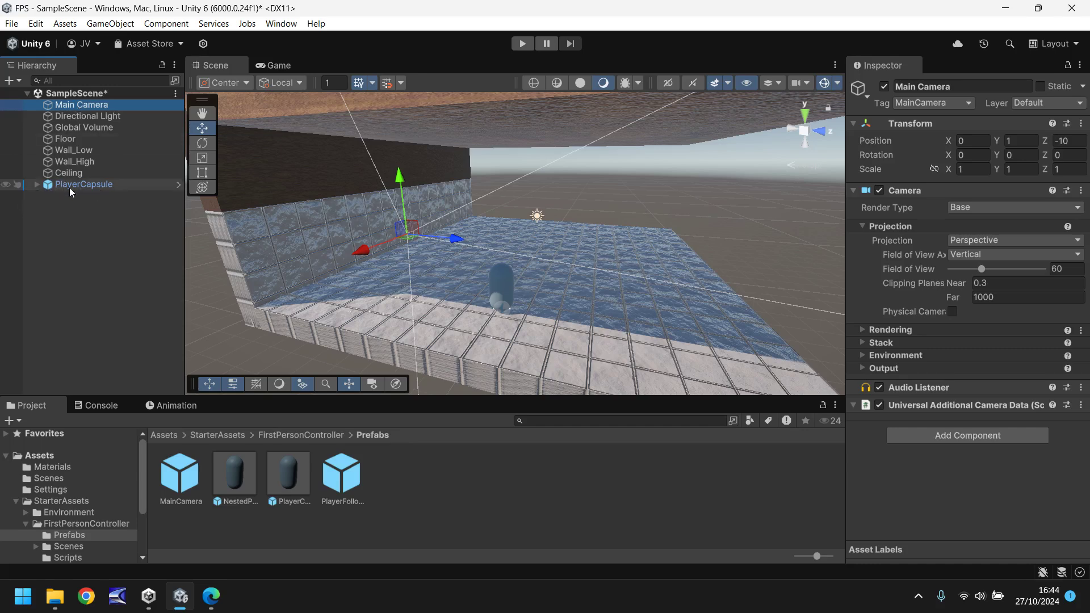
left_click(36, 184)
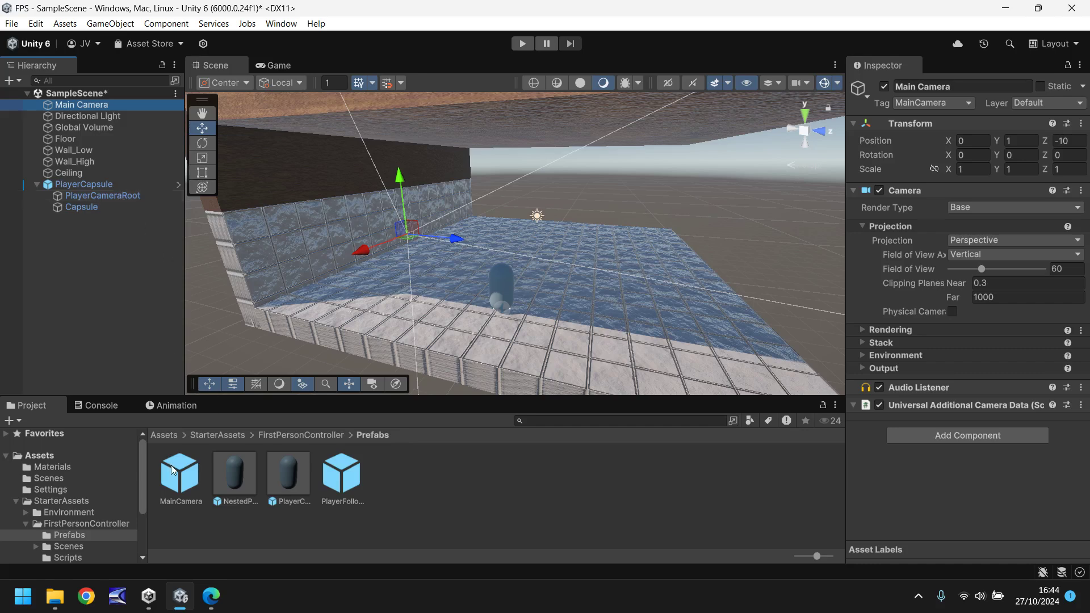
left_click_drag(180, 470, 113, 194)
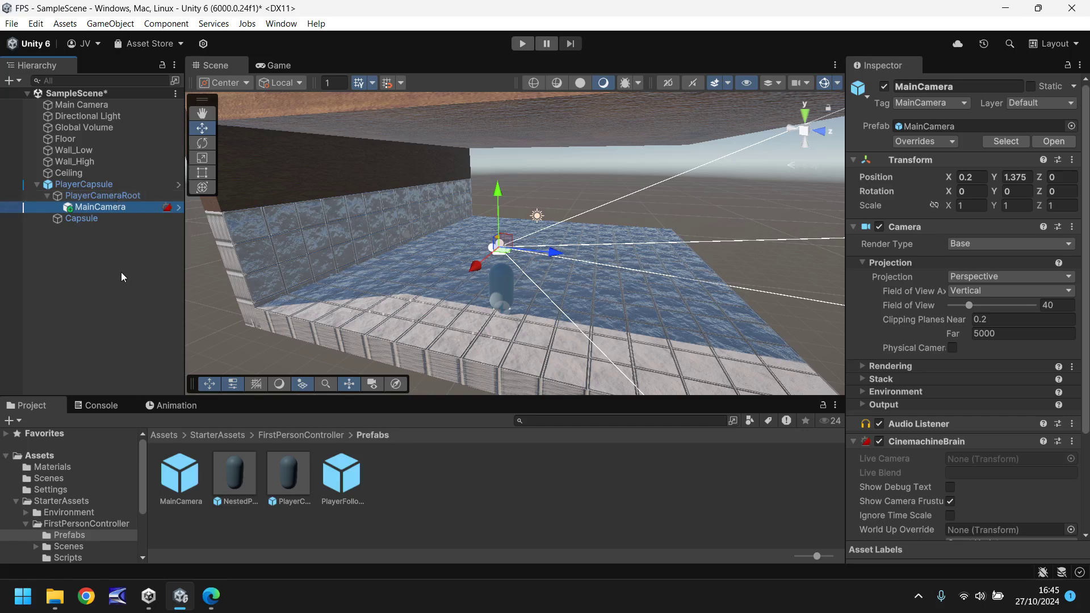
Deactivate the scene's original Main Camera object and check the player camera's picture in the Game view
left_click(67, 104)
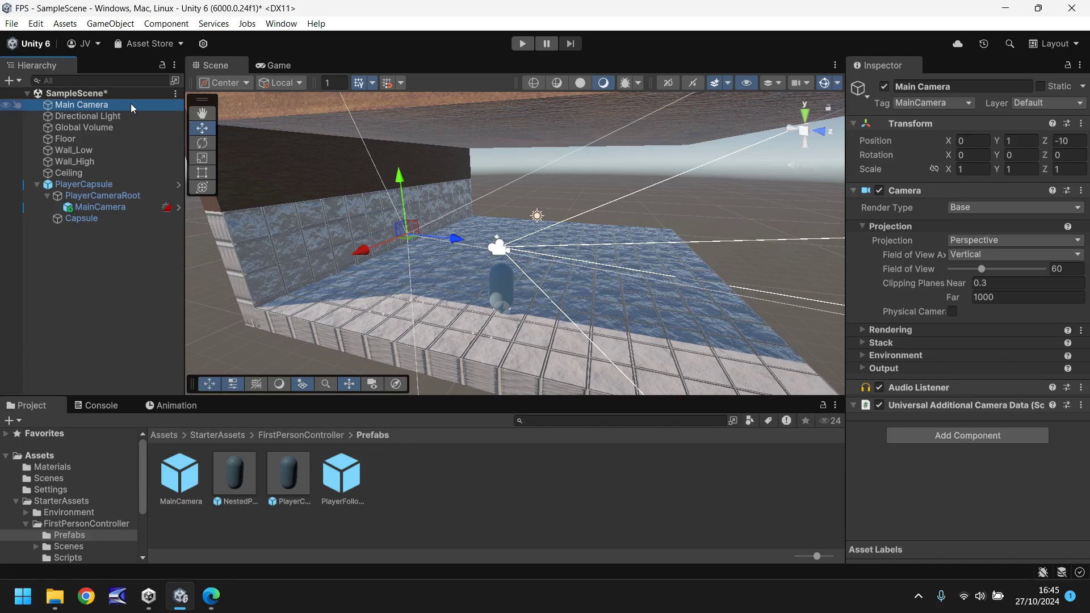
left_click(886, 87)
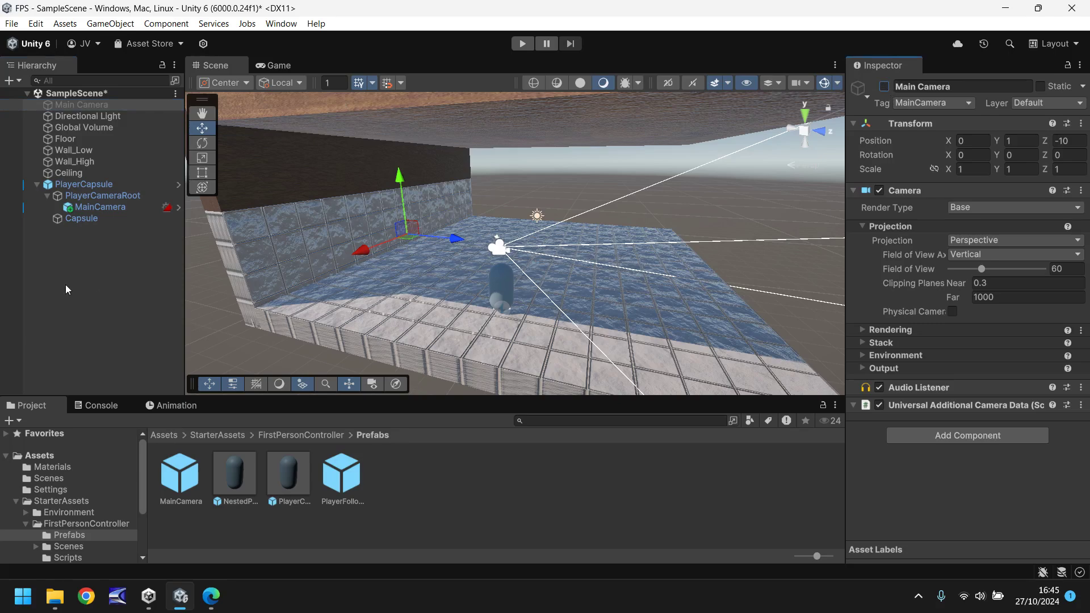
left_click(284, 62)
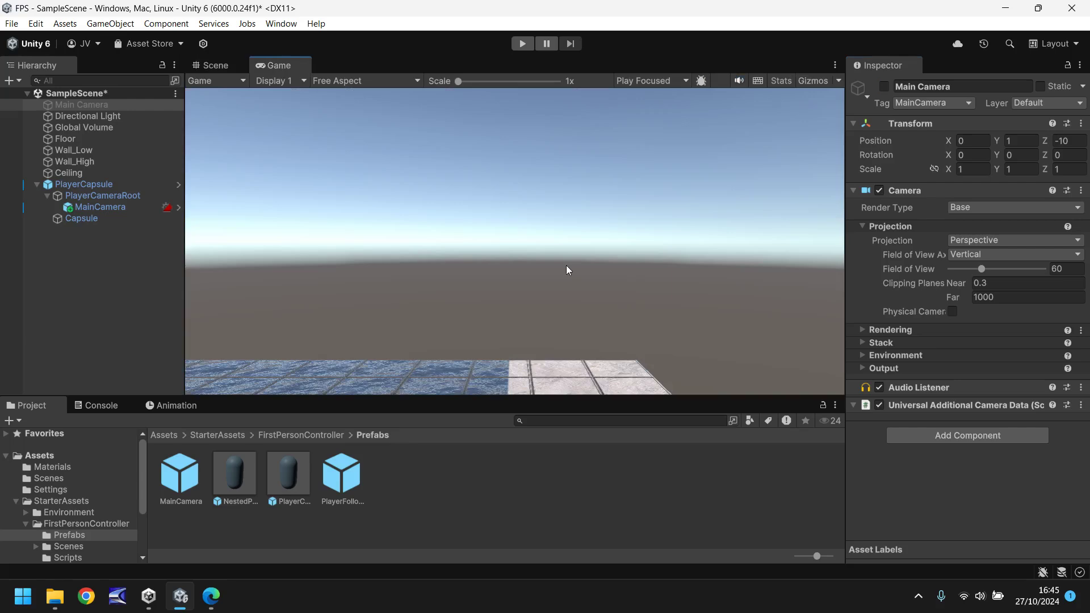
Play-test the scene from the player camera, walking around the floor and along the wall, and stop play mode
left_click(522, 45)
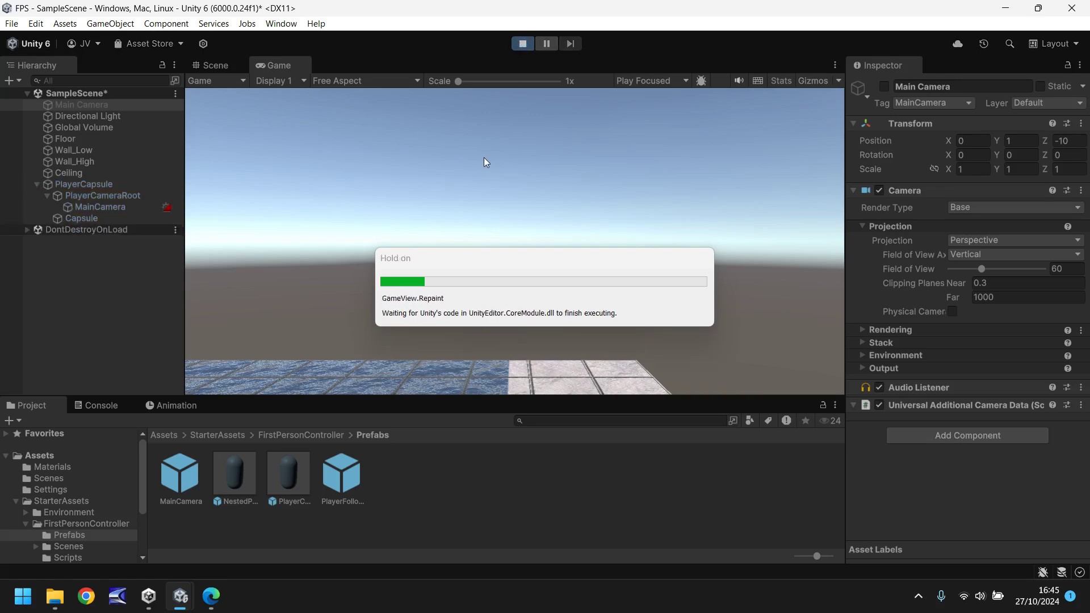
left_click(385, 168)
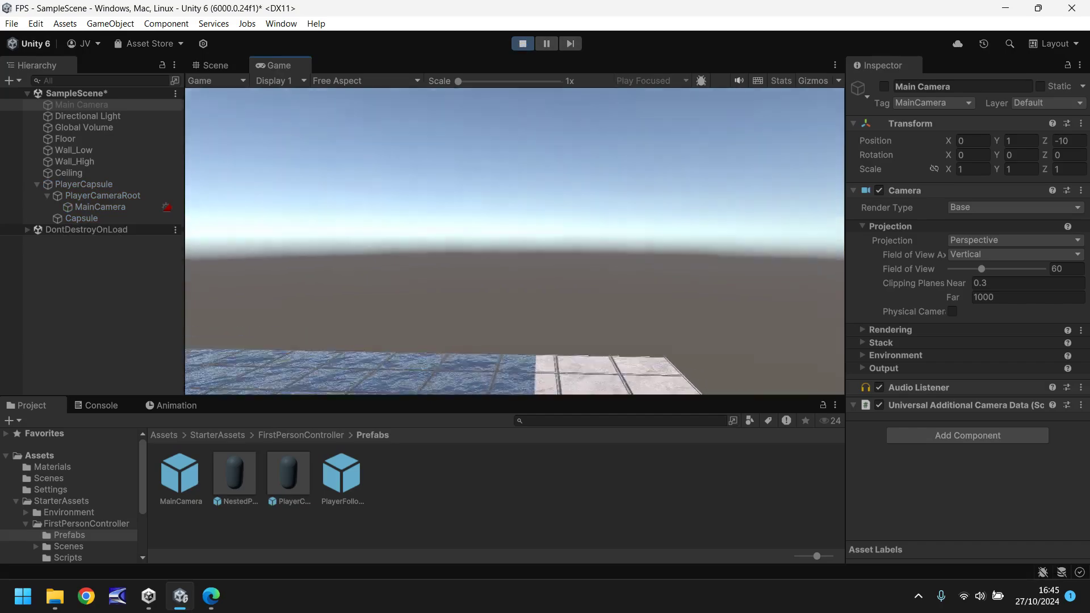
key("w")
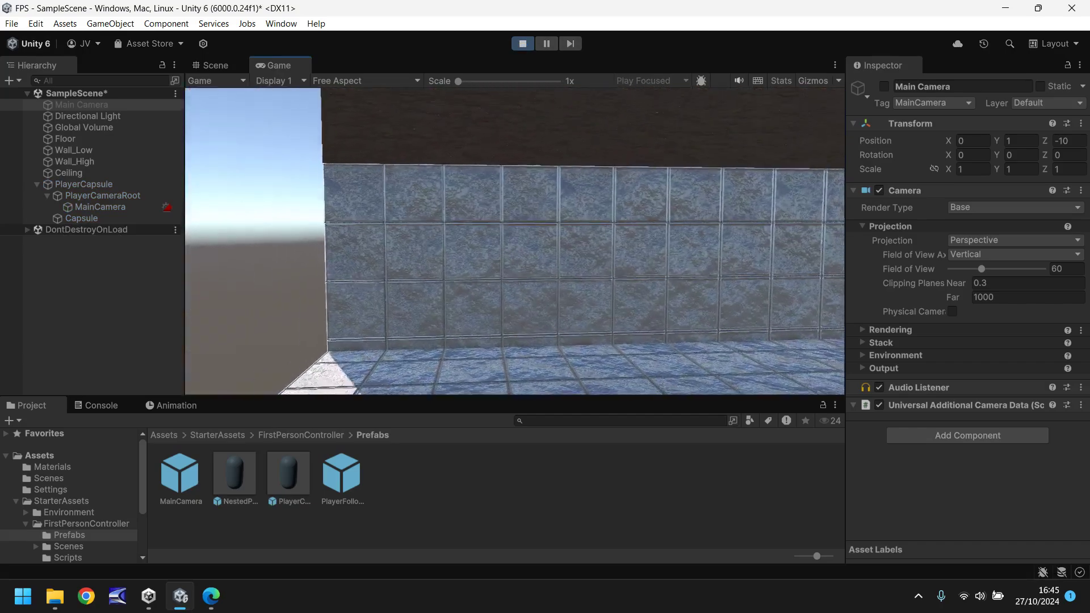
key("w")
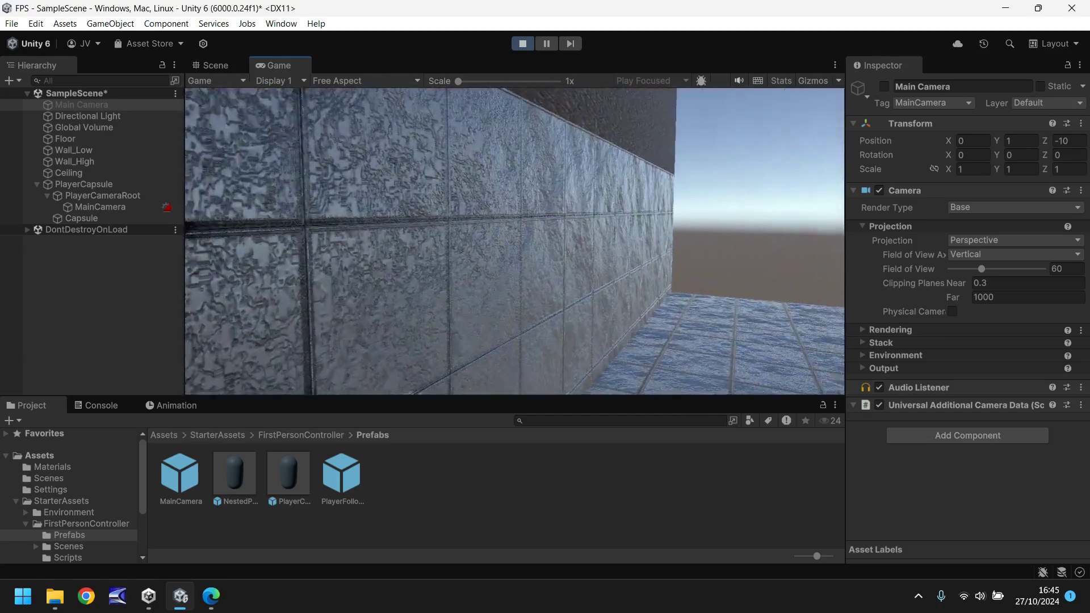
key("w")
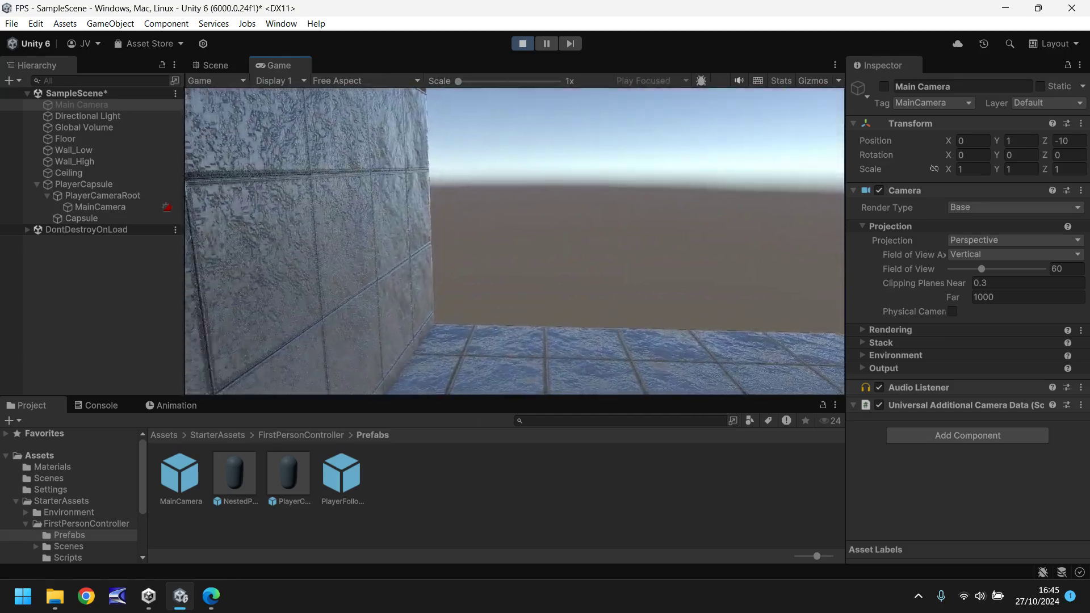
key("w")
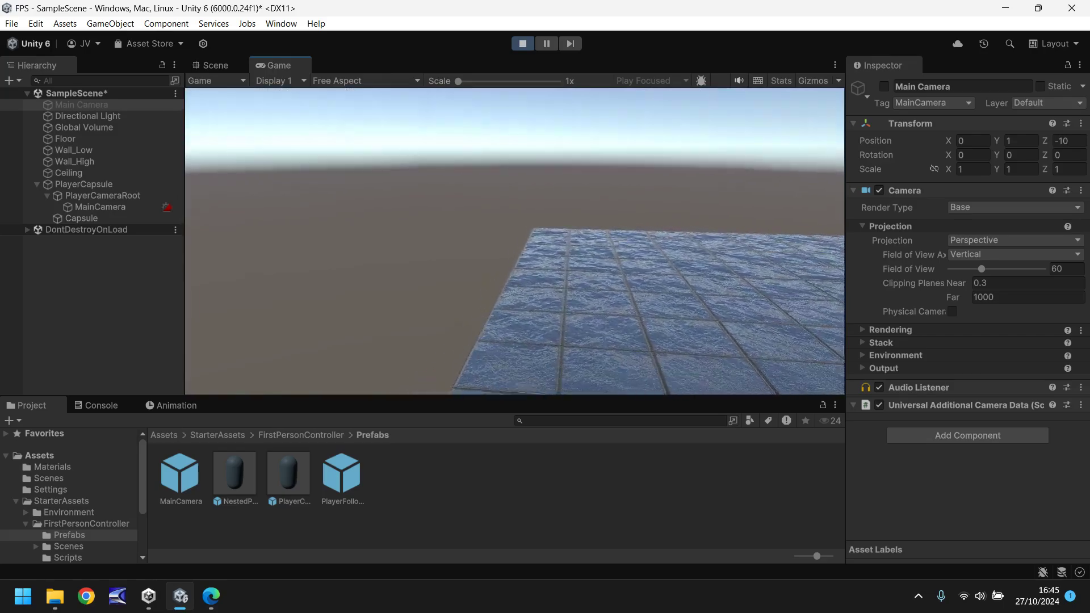
key("w")
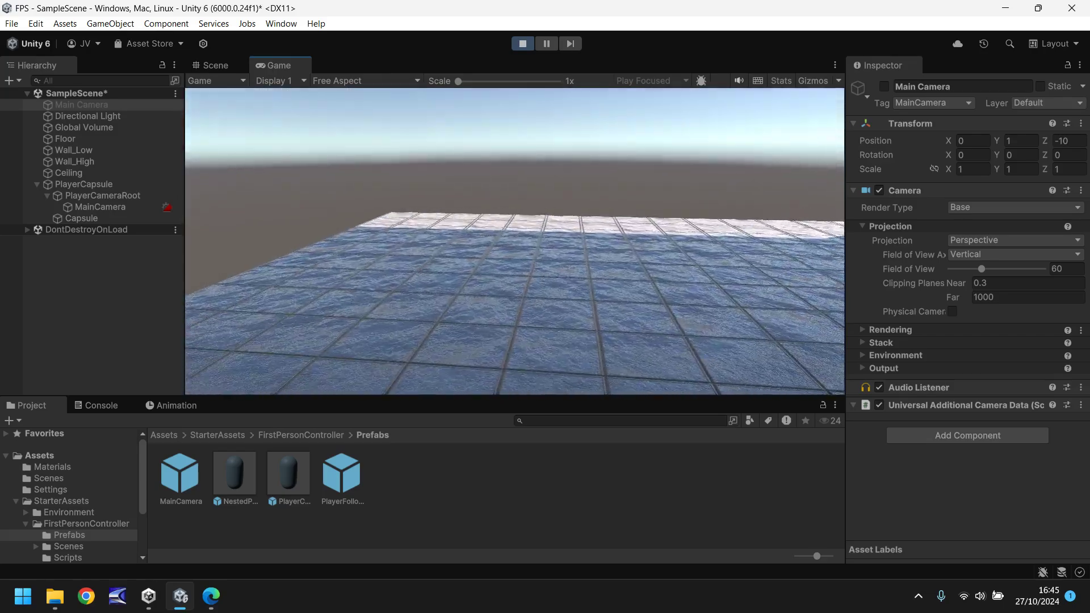
key("w")
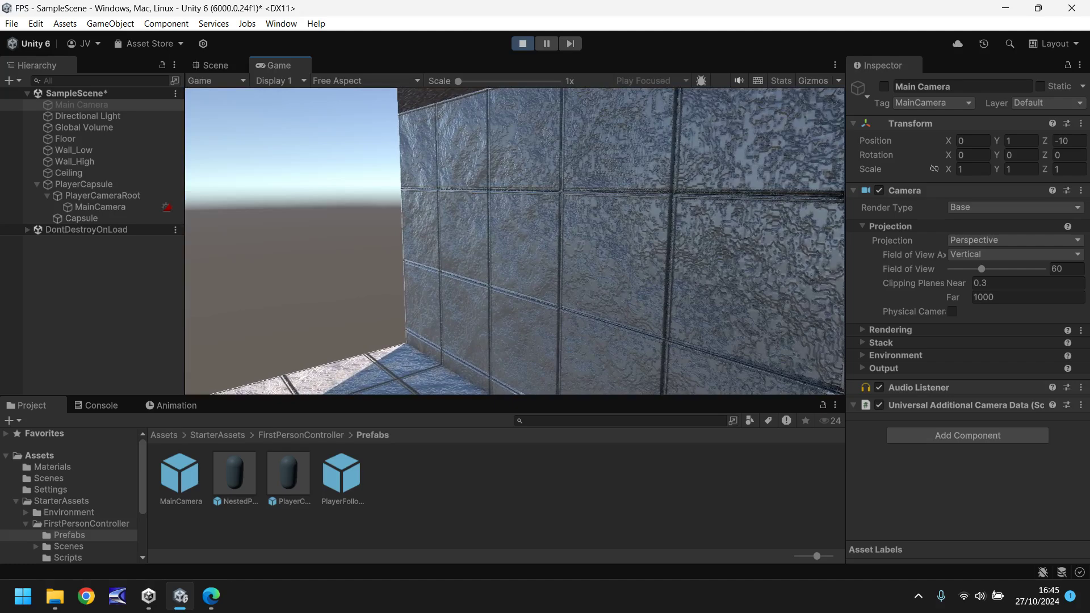
key("ctrl+p")
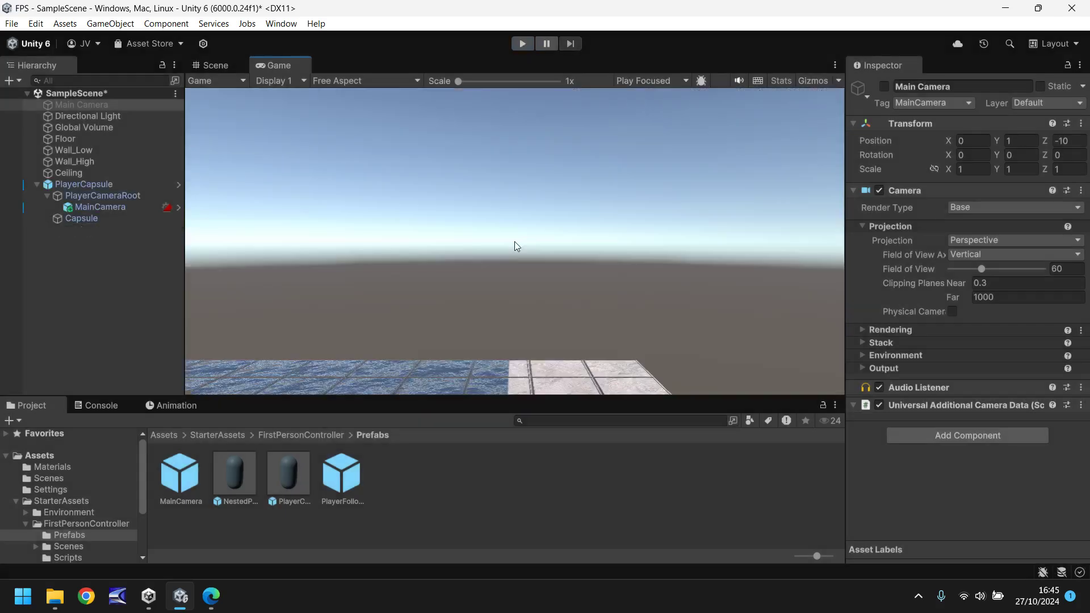
key("ctrl+p")
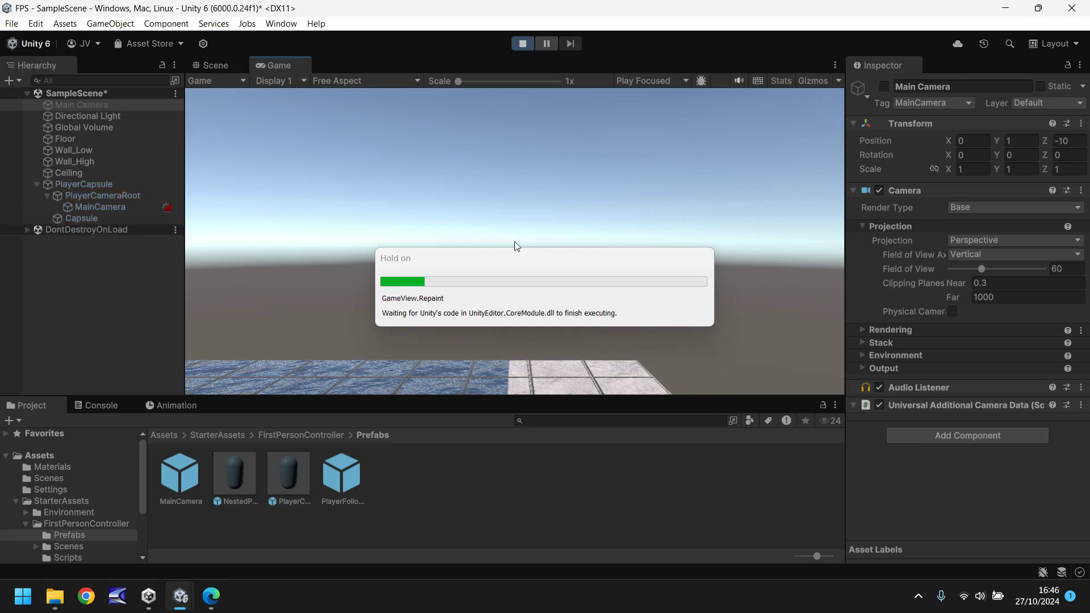
key("ctrl+p")
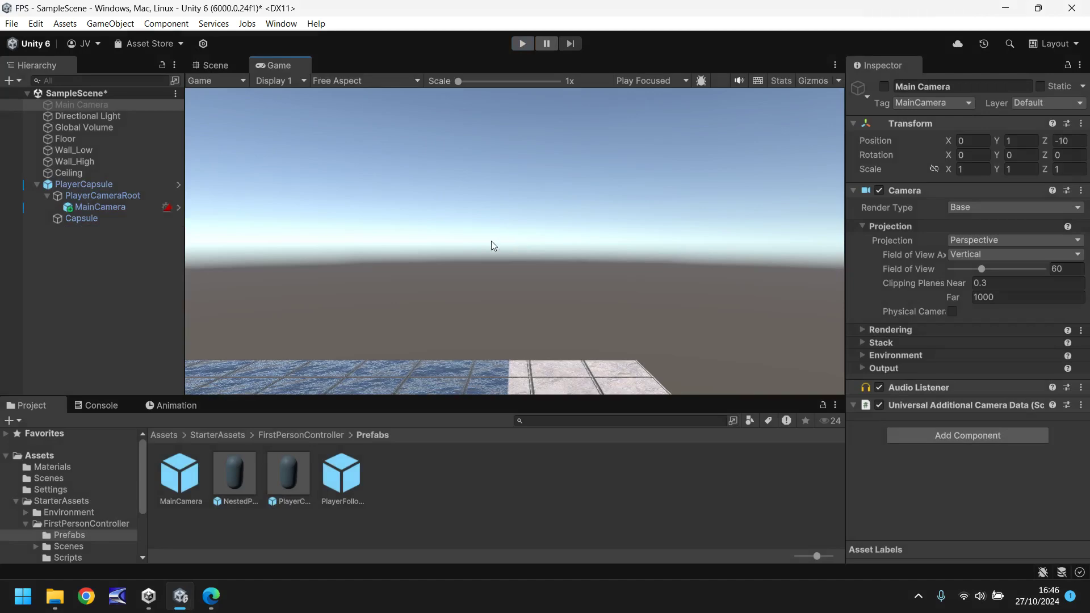
Select Wall_High and Wall_Low together in the Scene view and lower both along the Y axis
left_click(211, 65)
right_click_drag(611, 201, 545, 201)
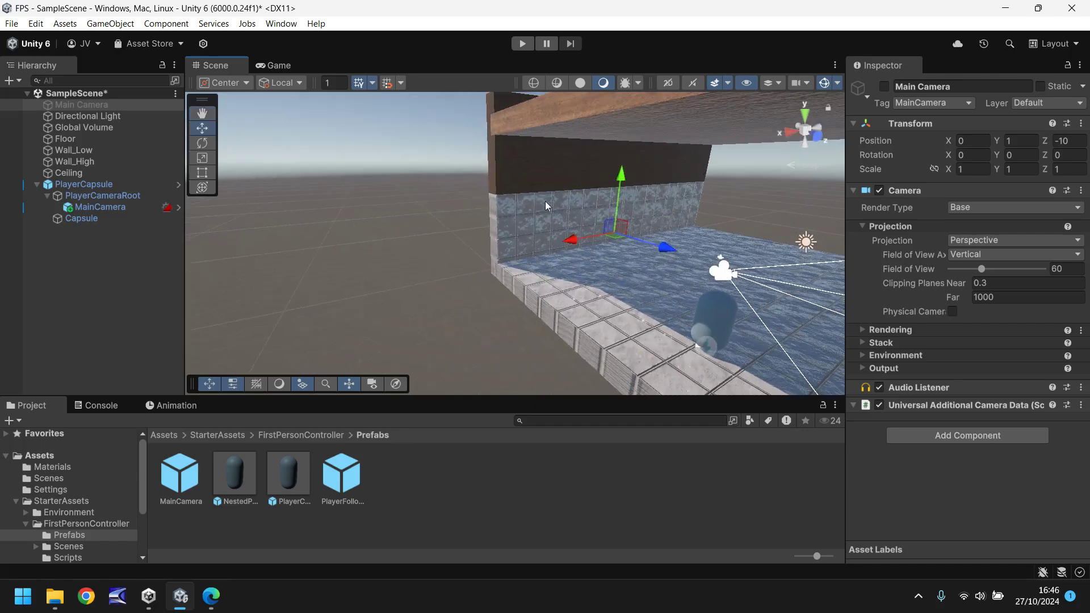
scroll(545, 201, "up", 4)
middle_click_drag(583, 216, 423, 251)
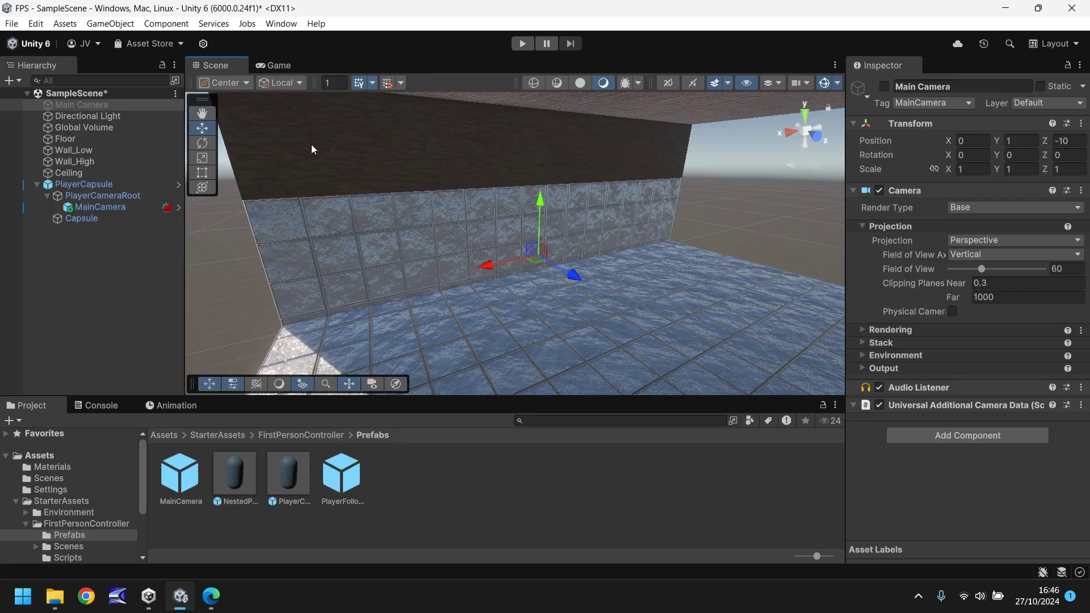
left_click(280, 142)
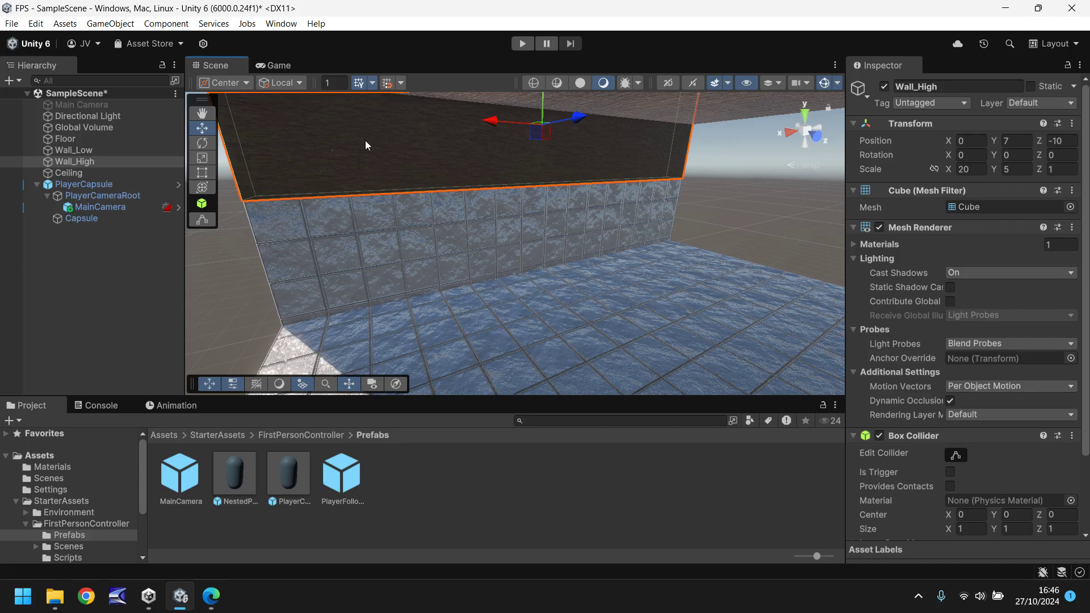
left_click(395, 230, "shift")
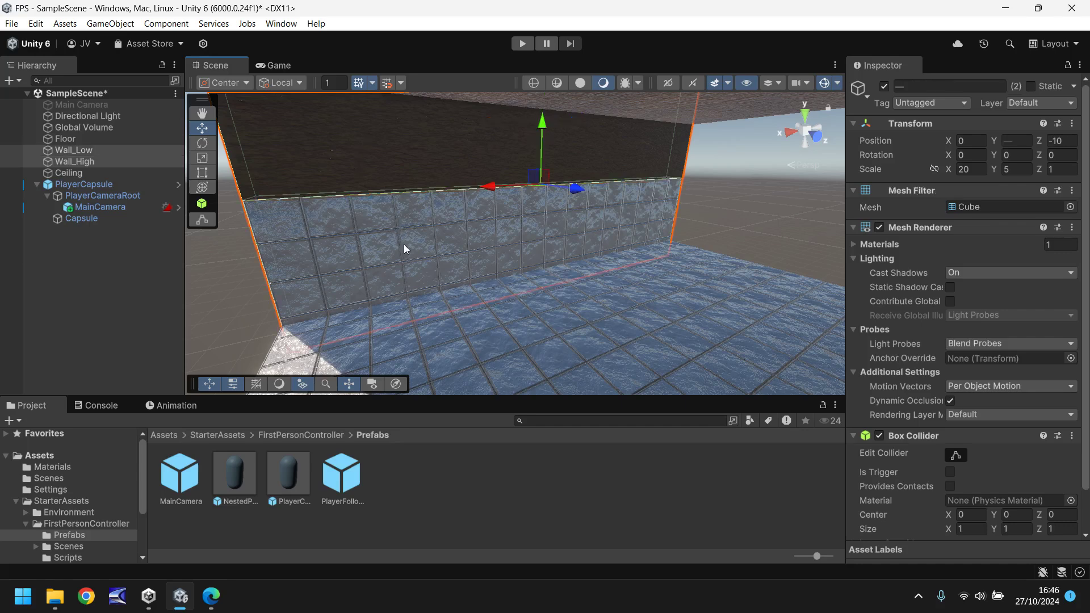
left_click(725, 205)
left_click(351, 146)
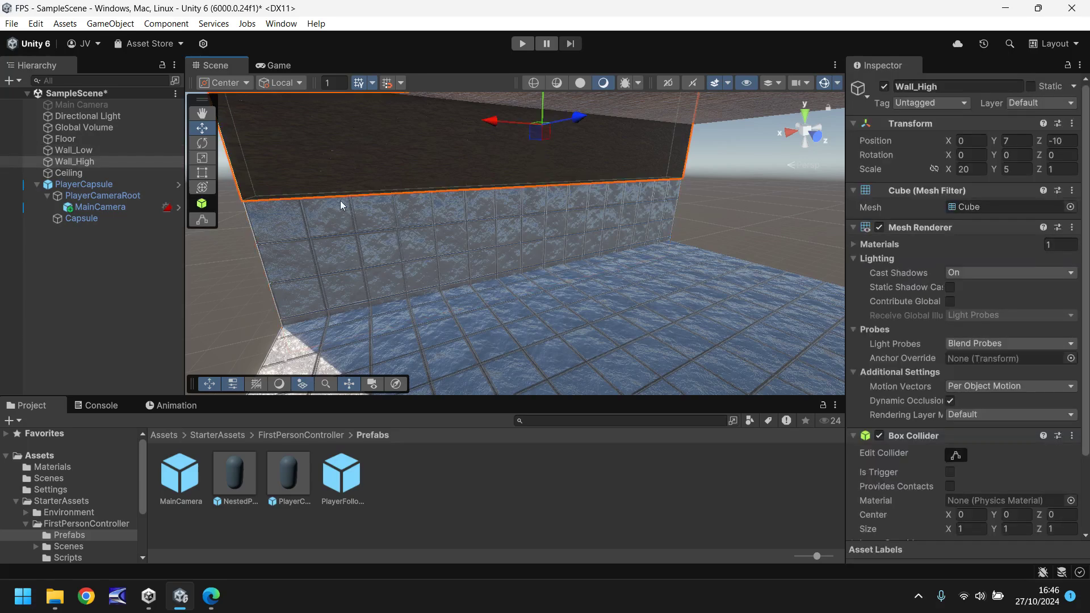
left_click(450, 235, "shift")
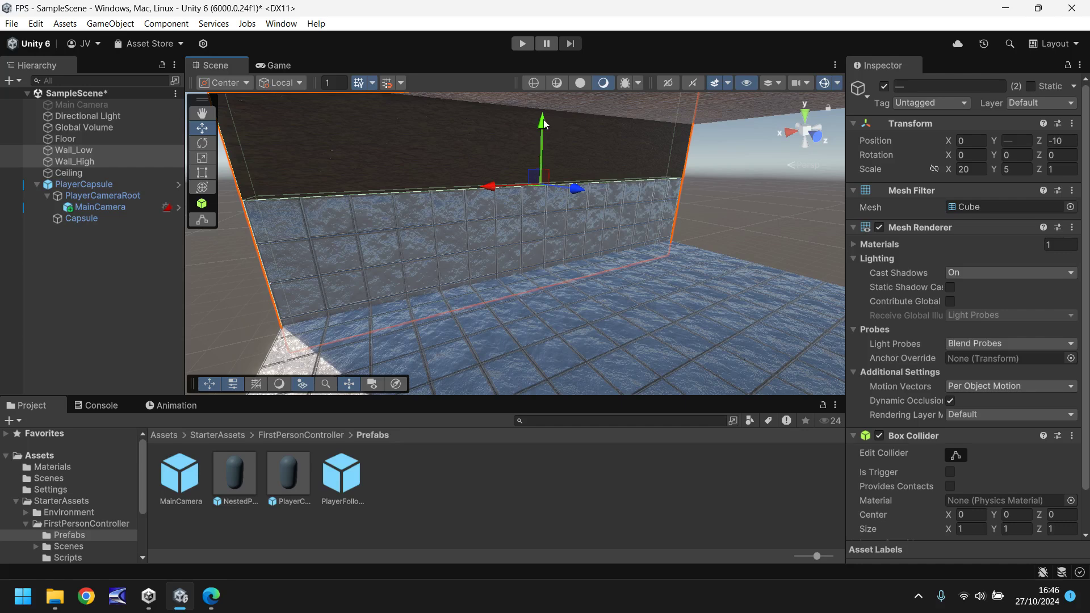
left_click_drag(543, 119, 541, 145)
Play-test the scene with the lowered walls, walking past them and across the floor, and stop play mode
left_click(517, 44)
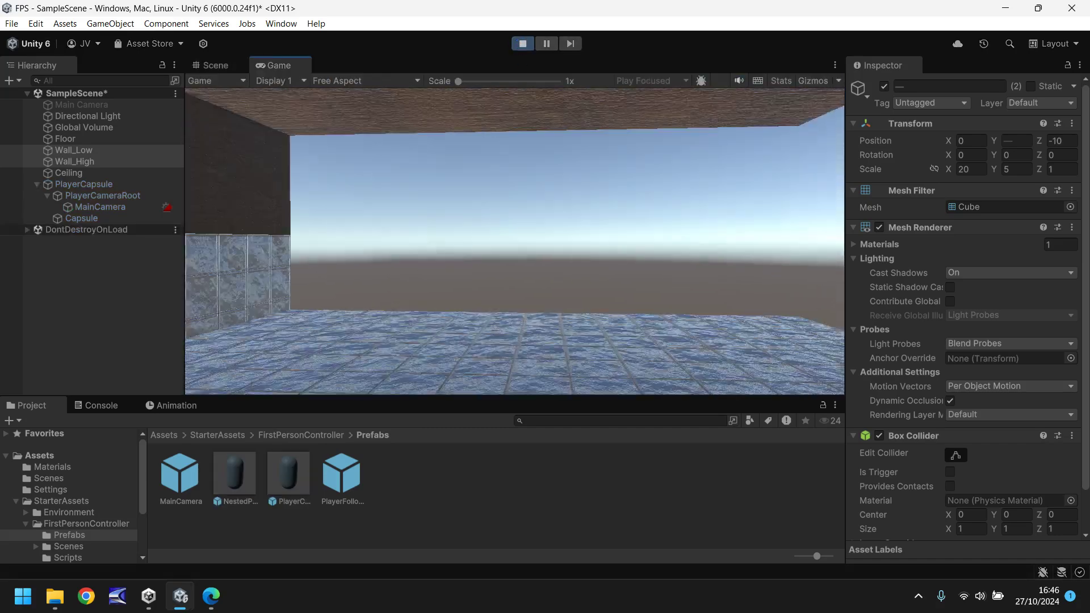
key("w")
key("w")
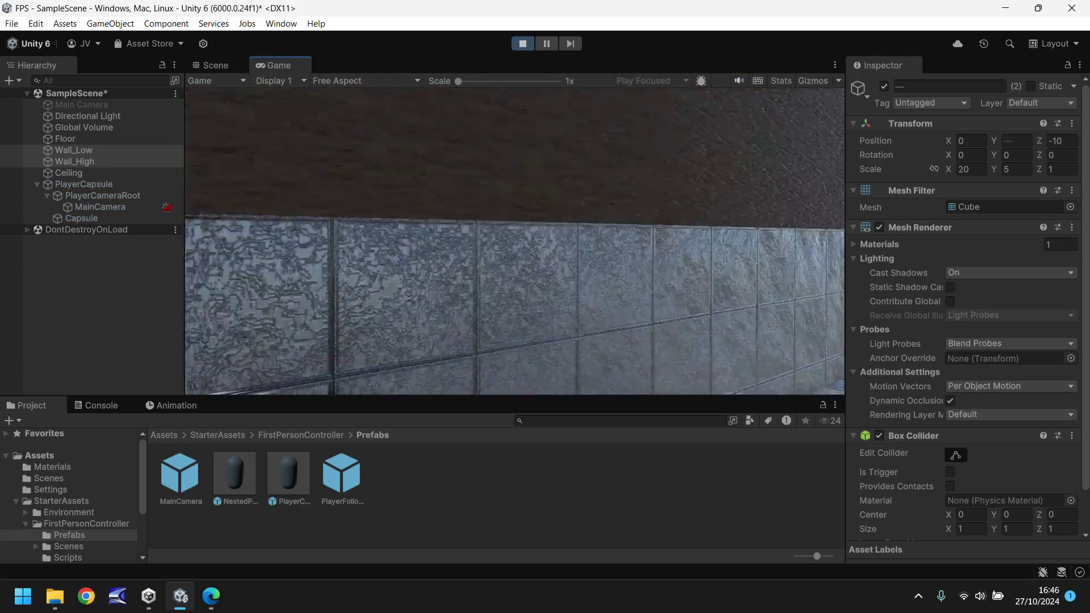
key("w")
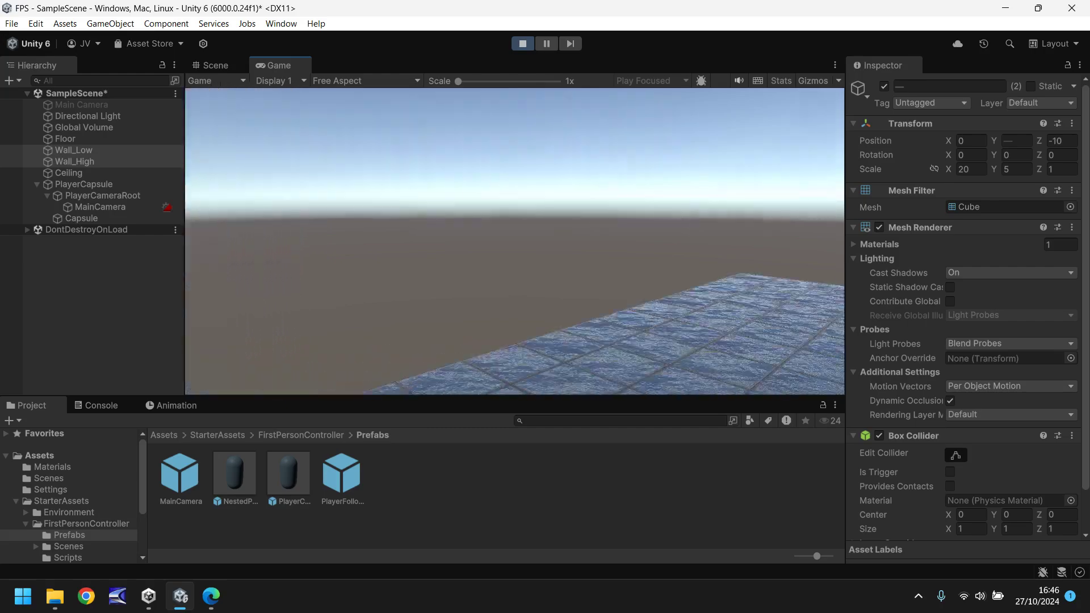
key("w")
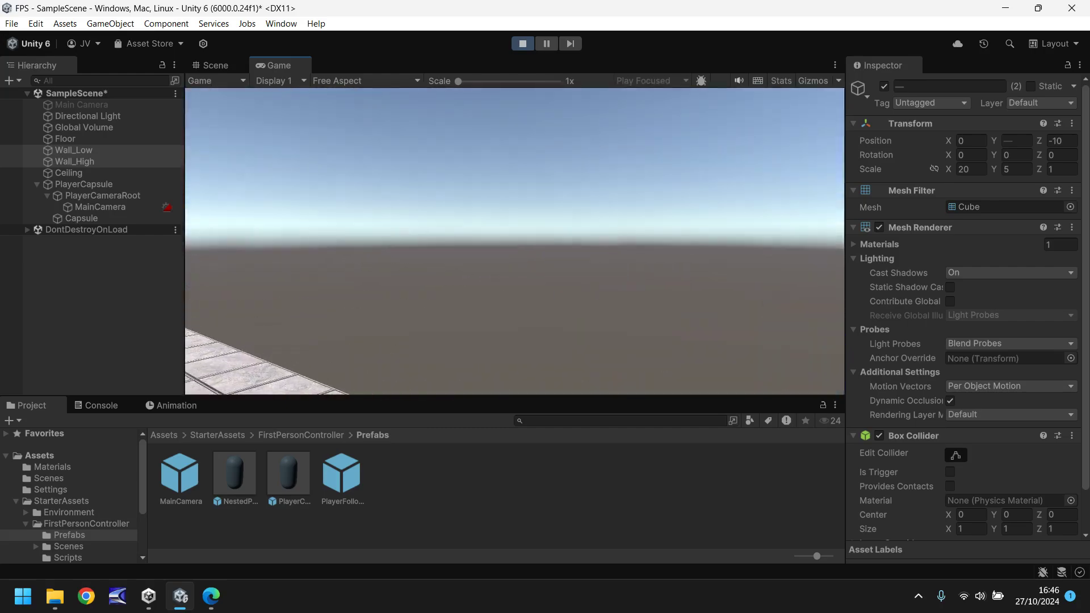
key("ctrl+p")
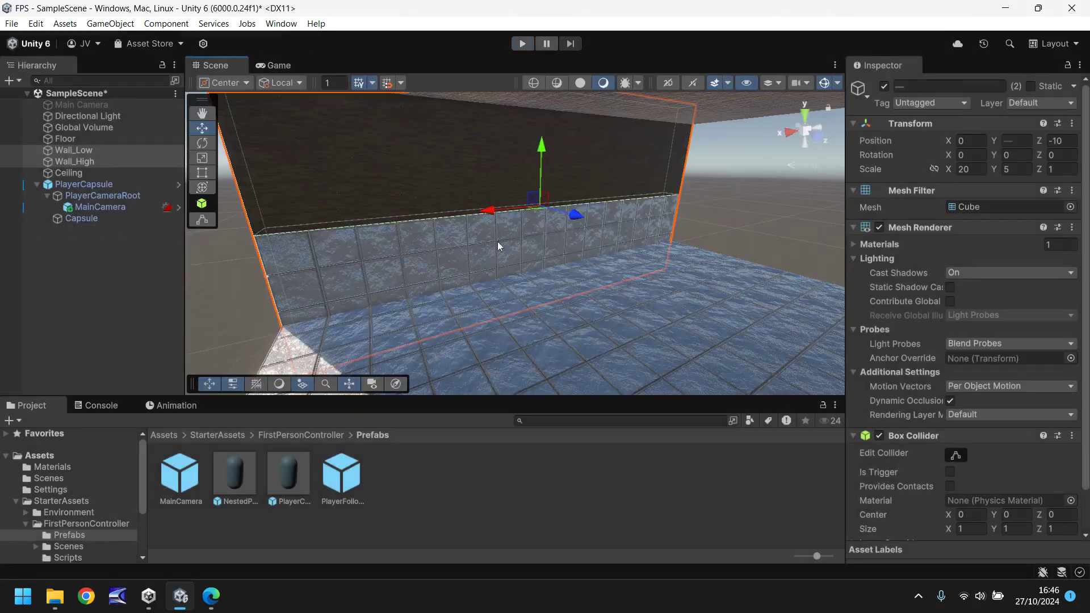
Raise the MainCamera under PlayerCameraRoot to Y 1.76
left_click(87, 207)
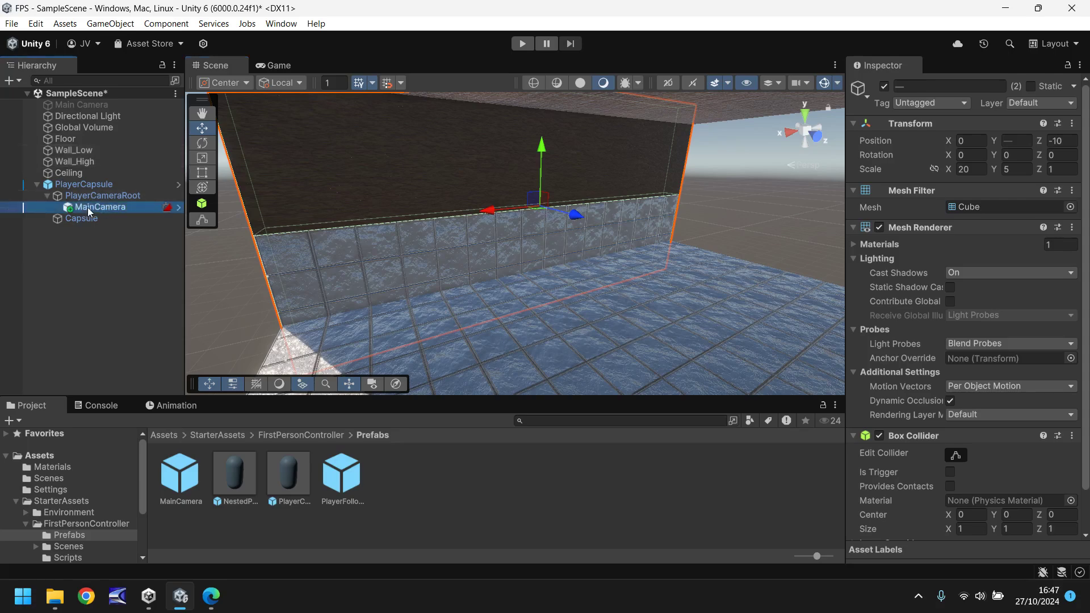
double_click(96, 207)
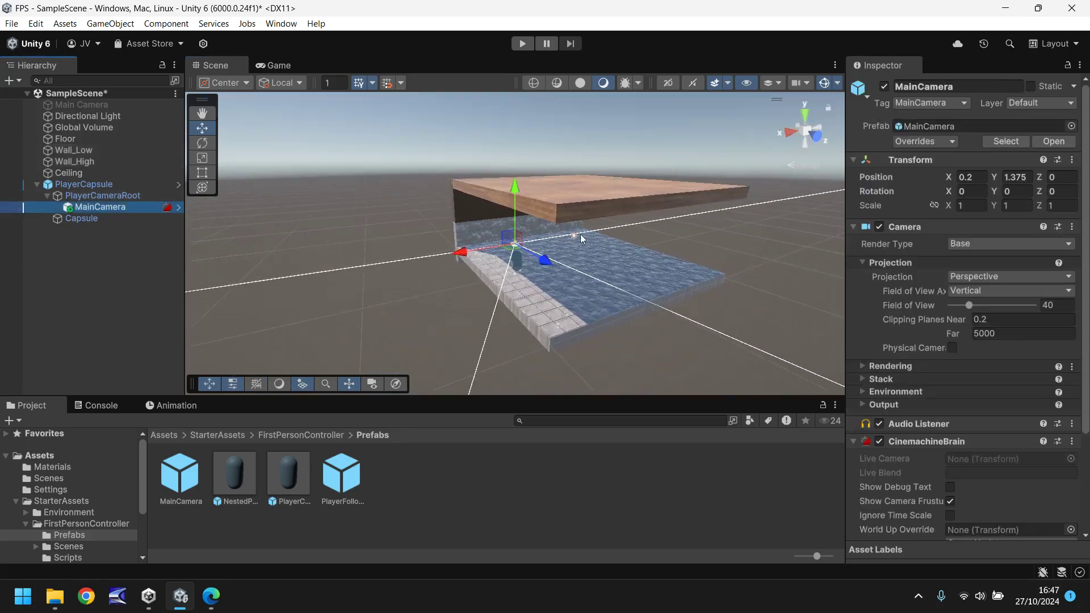
scroll(580, 239, "up", 10)
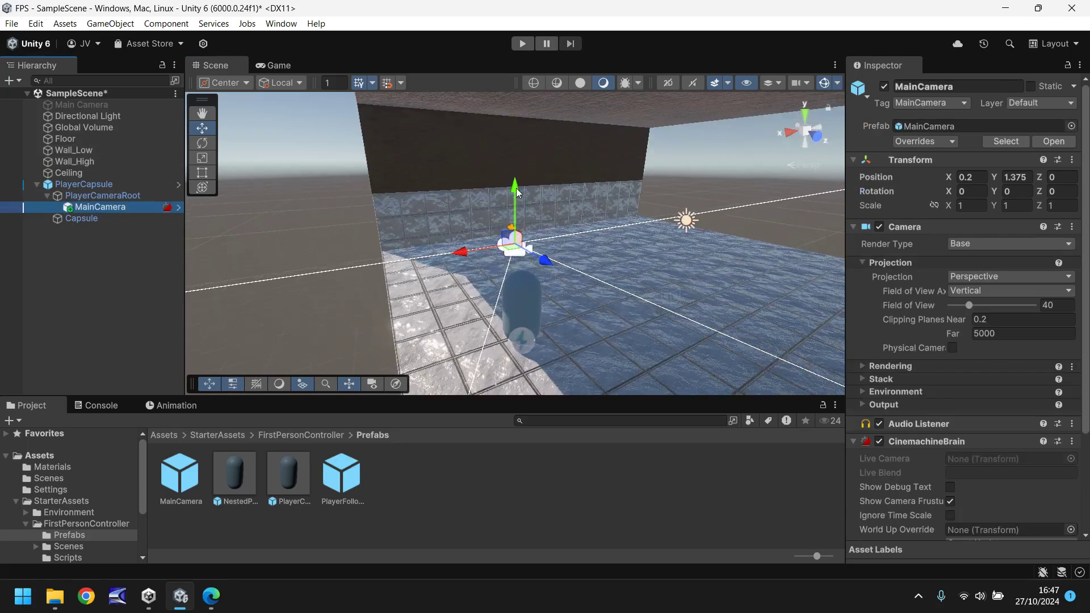
left_click_drag(517, 193, 519, 173)
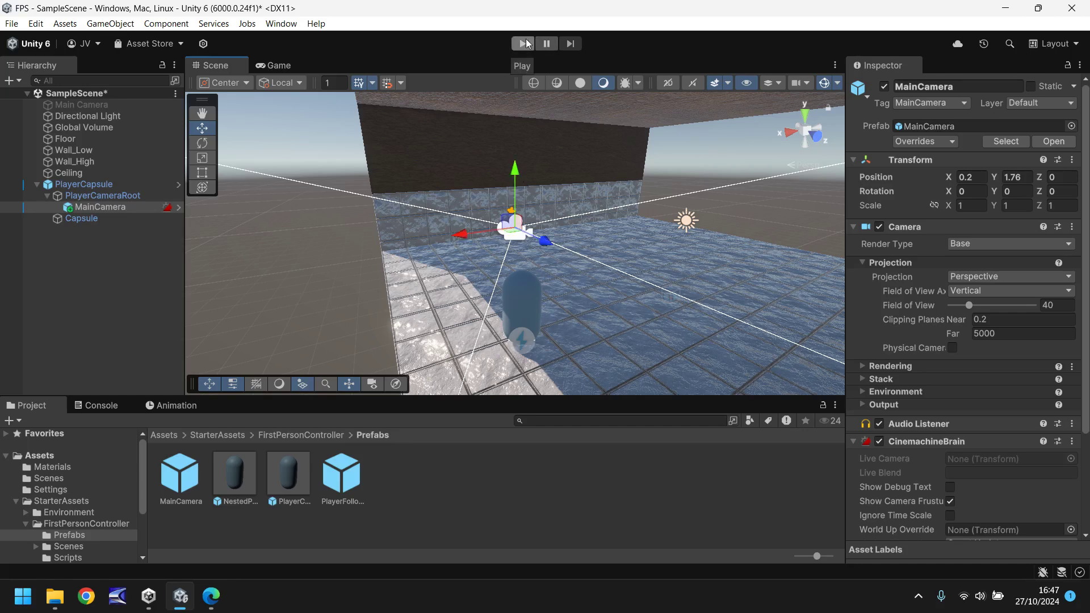
Set the player MainCamera's X and Y position to 0 and check its picture in the Game view
left_click(979, 178)
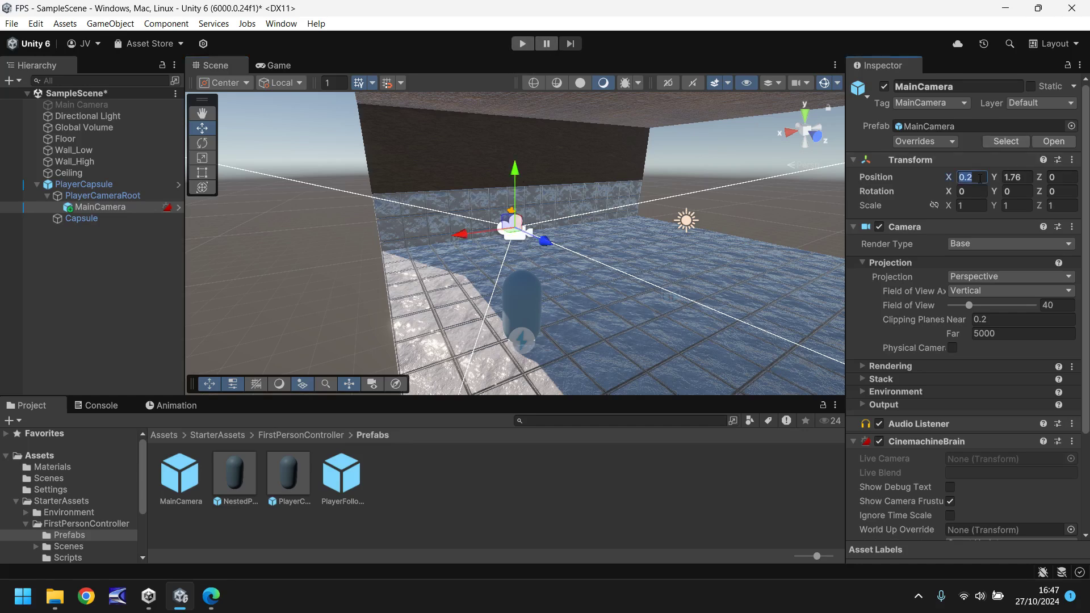
type("0")
left_click(1003, 181)
type("0")
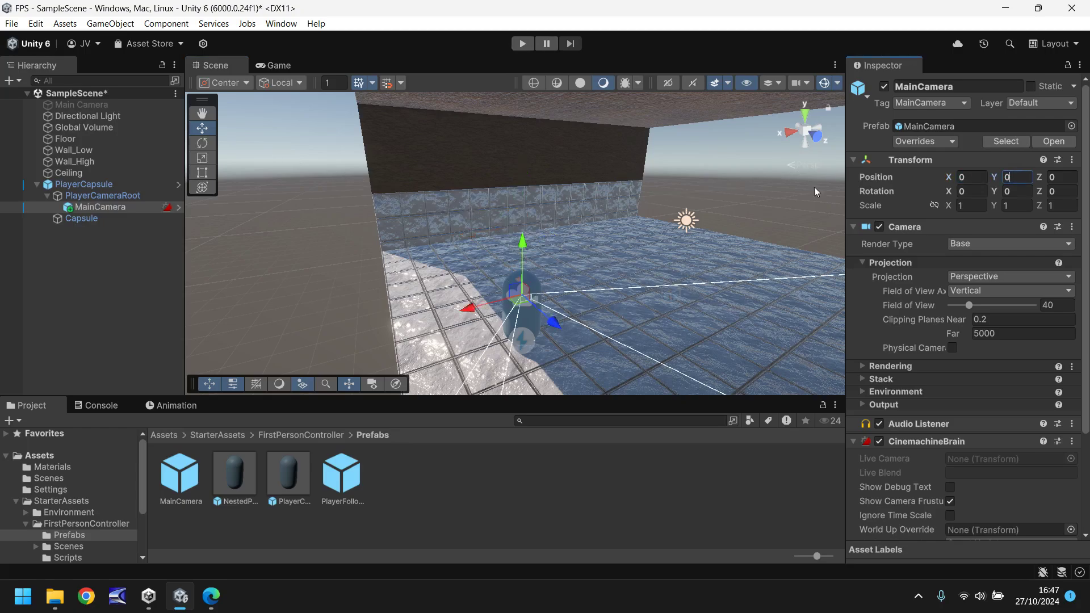
type("f")
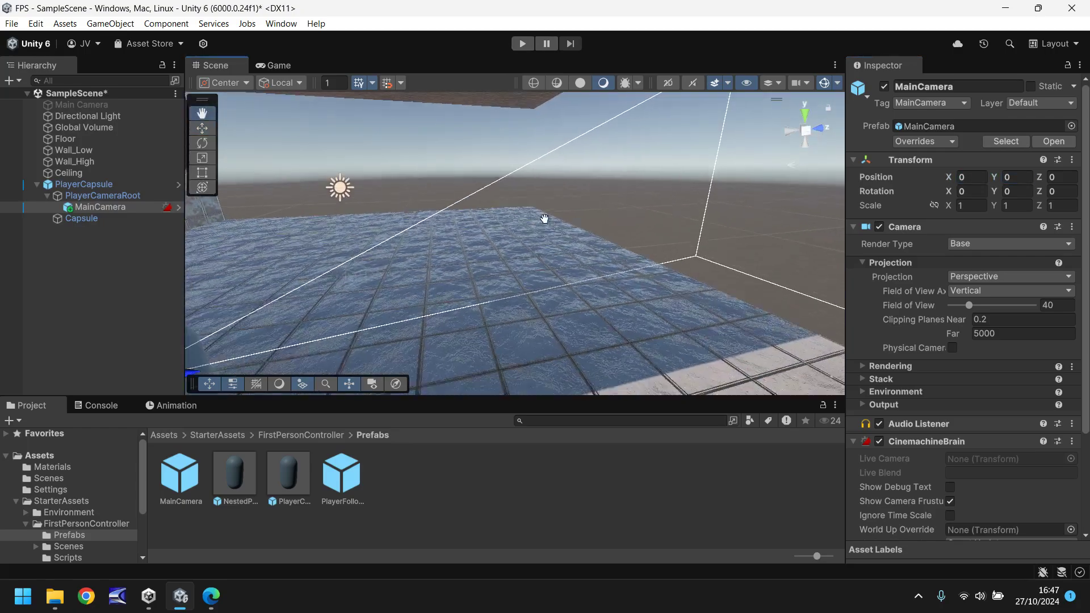
left_click(274, 69)
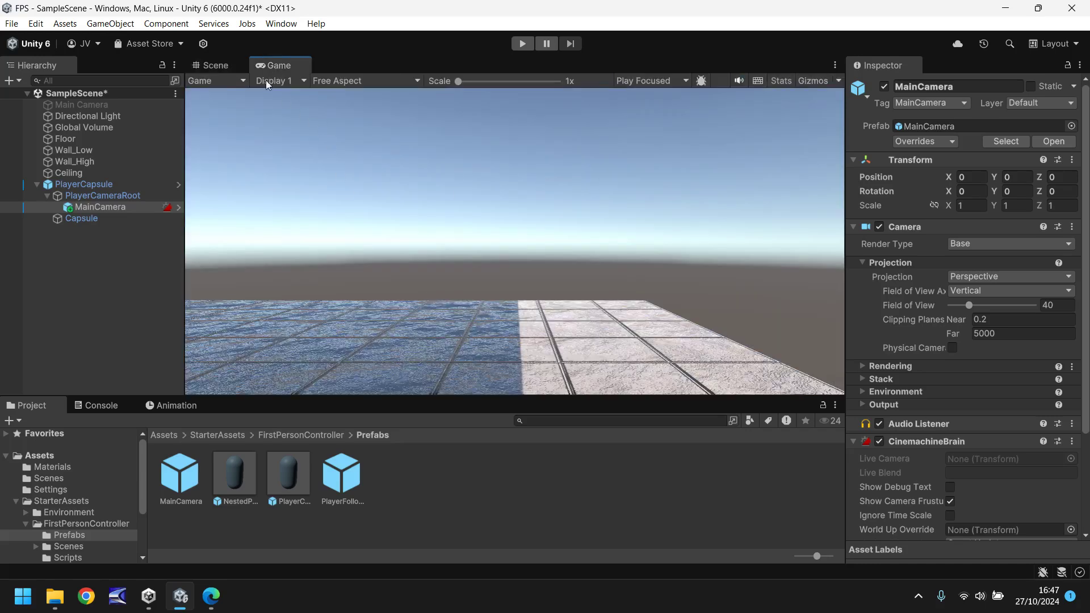
Raise the player MainCamera above the capsule to a Y position of 1.5
left_click(215, 67)
right_click_drag(570, 214, 458, 221)
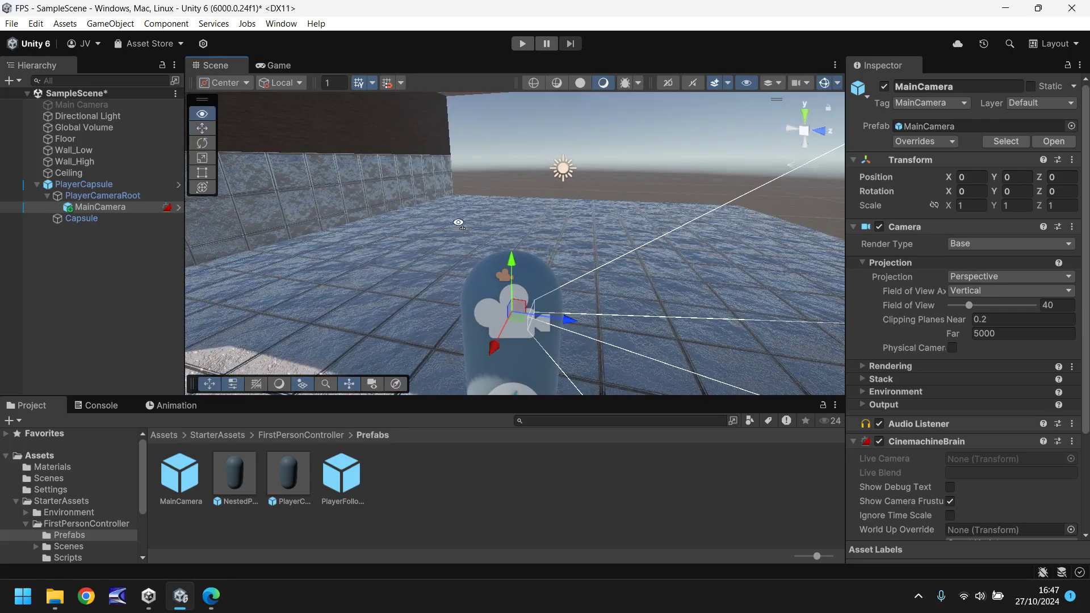
left_click_drag(513, 269, 515, 195)
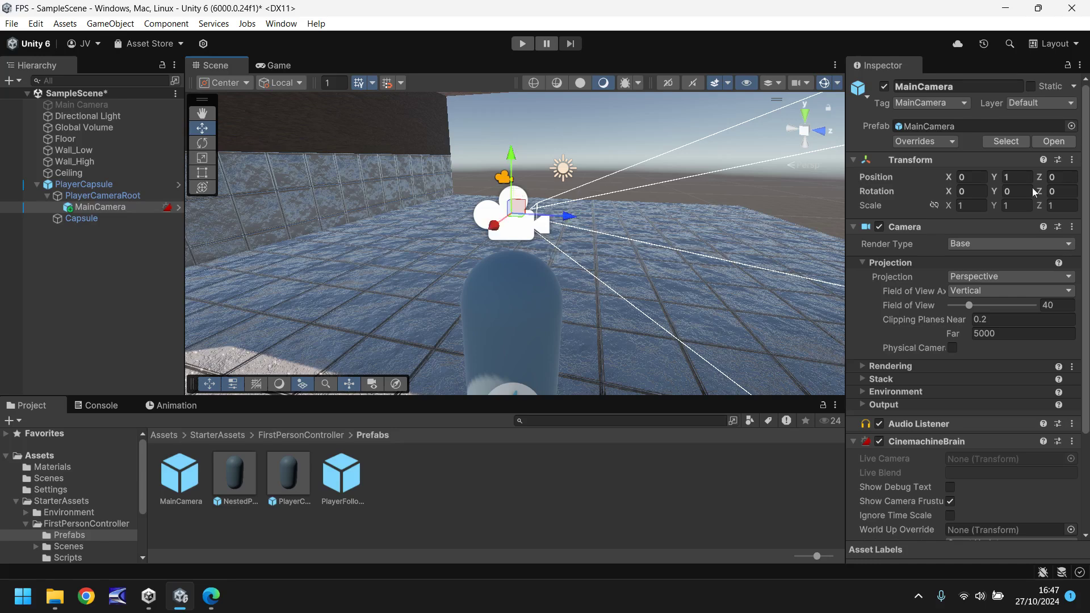
left_click(1015, 176)
type(".5")
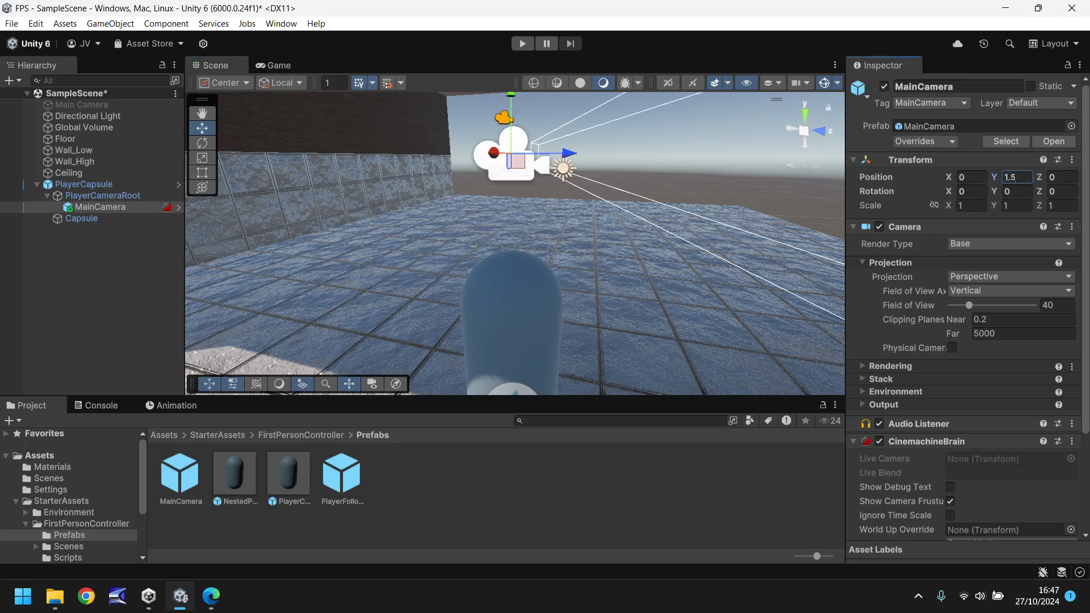
Play-test the scene with the camera at its new height, walking around the floor and walls, and stop play mode
left_click(522, 44)
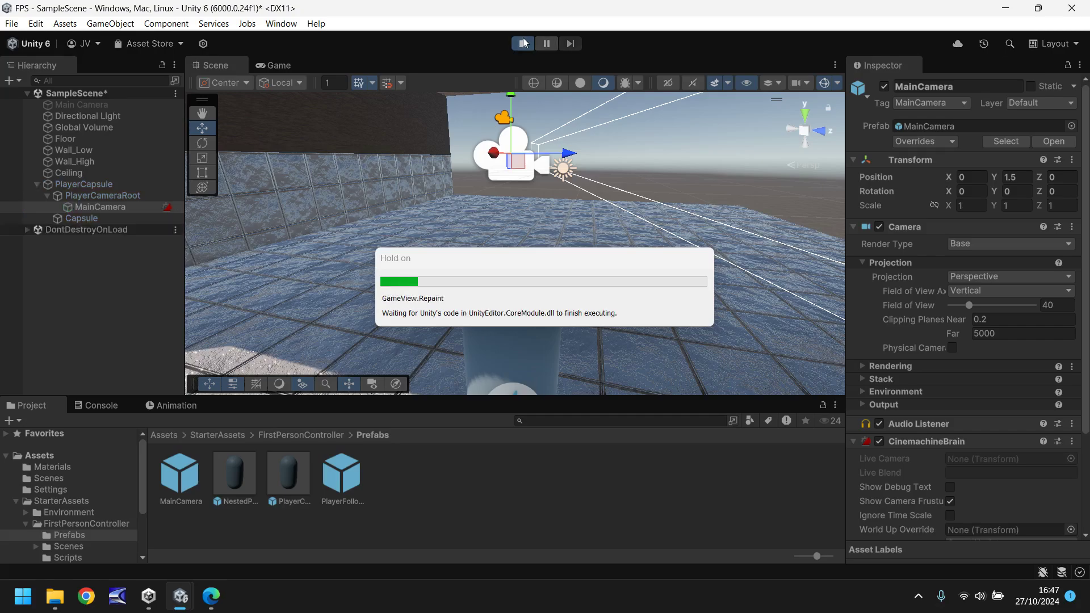
key("w")
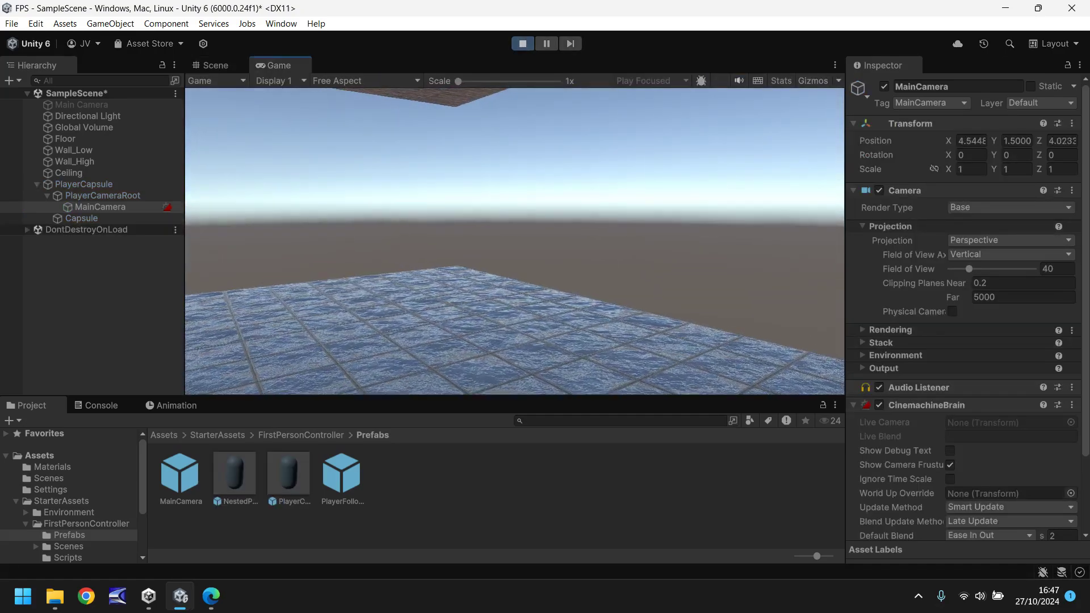
key("w")
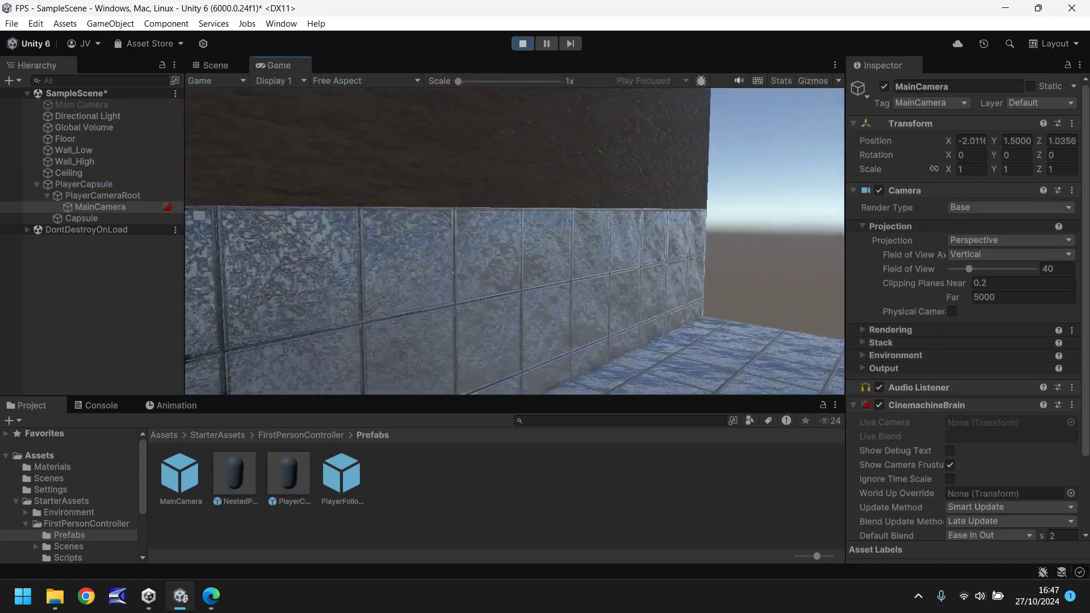
key("w")
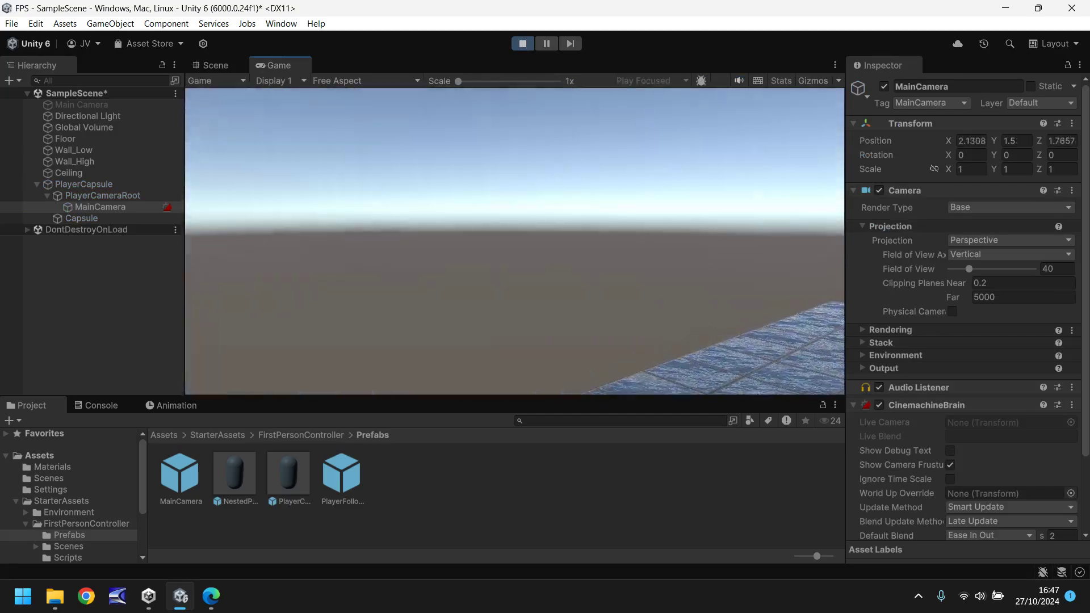
key("w")
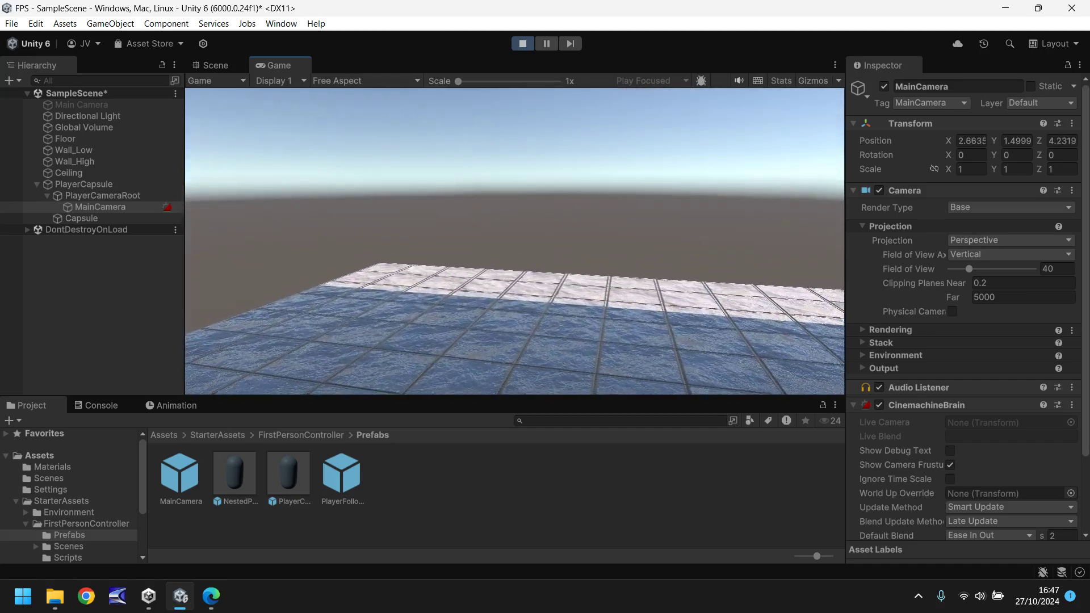
key("ctrl+p")
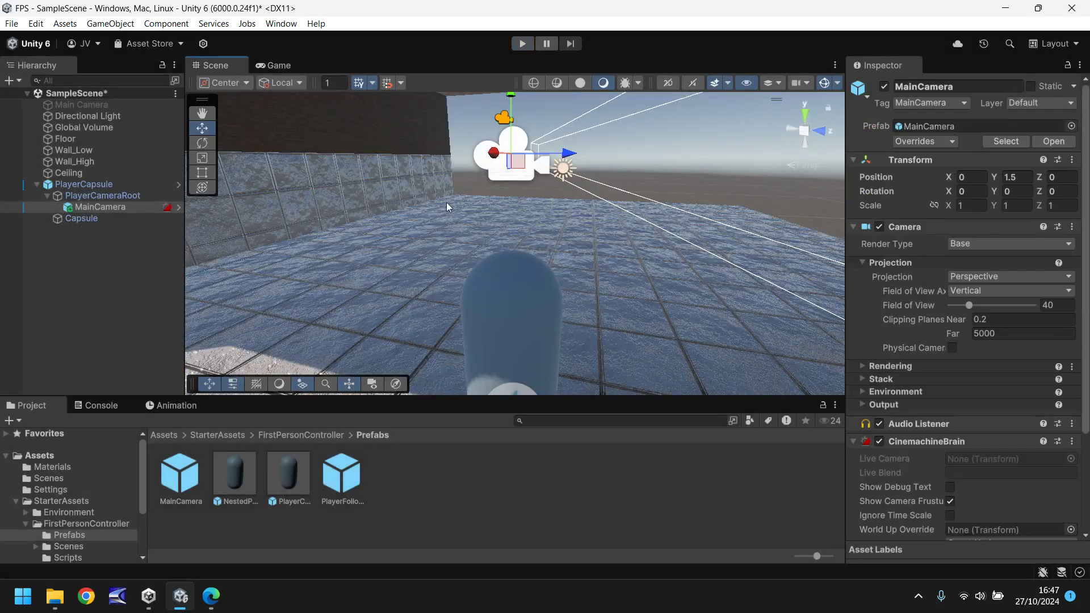
Duplicate Wall_Low and Wall_High together and move the copies along the X axis to X -20
right_click_drag(447, 207, 101, 203)
middle_click_drag(747, 248, 407, 218)
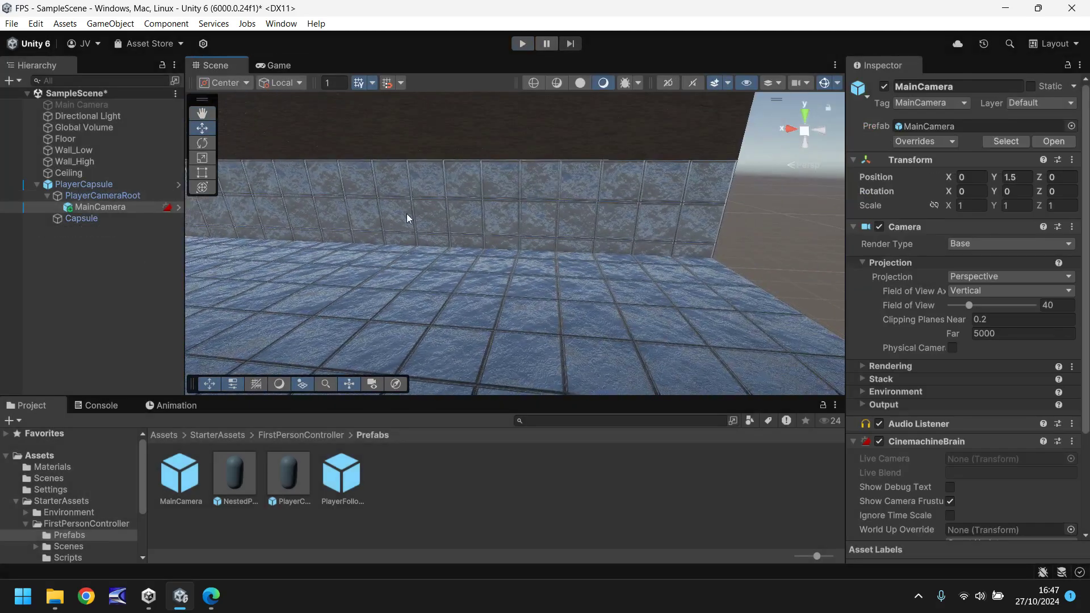
right_click_drag(407, 218, 602, 219)
middle_click_drag(396, 237, 528, 276)
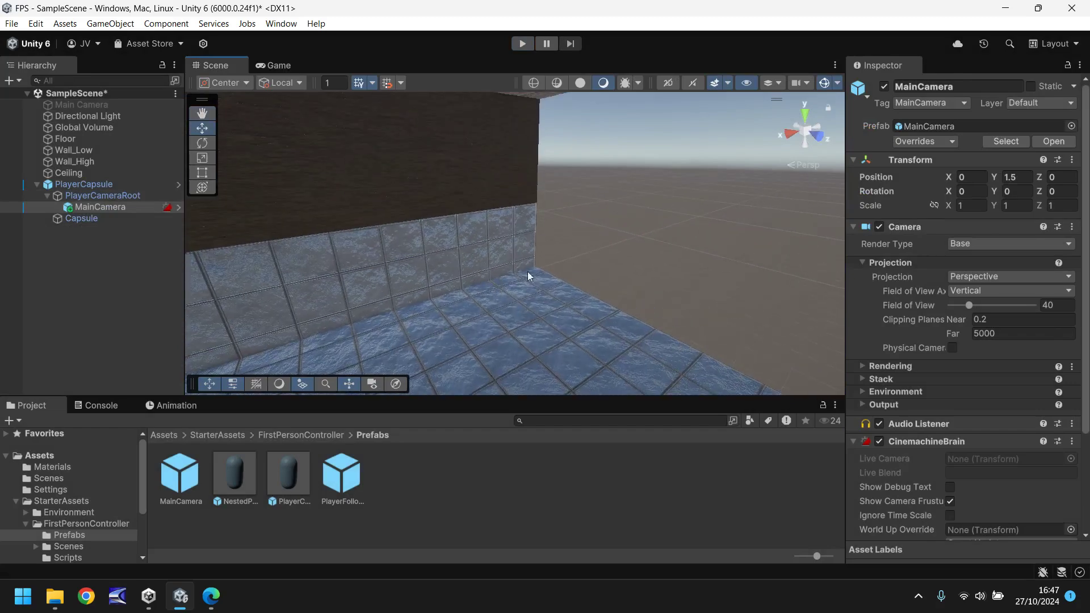
left_click(475, 239)
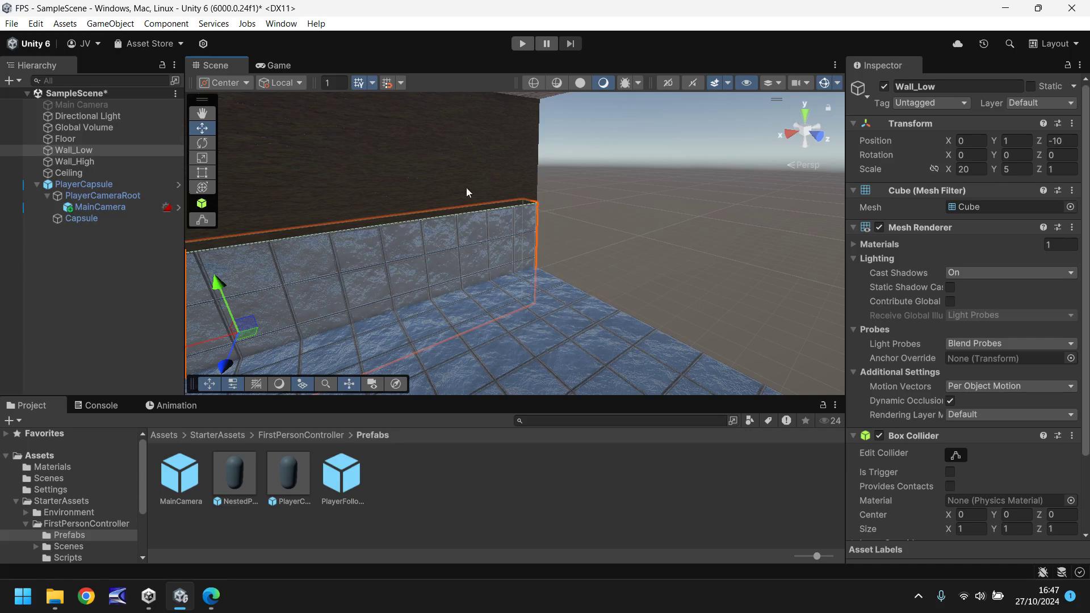
left_click(413, 150, "shift")
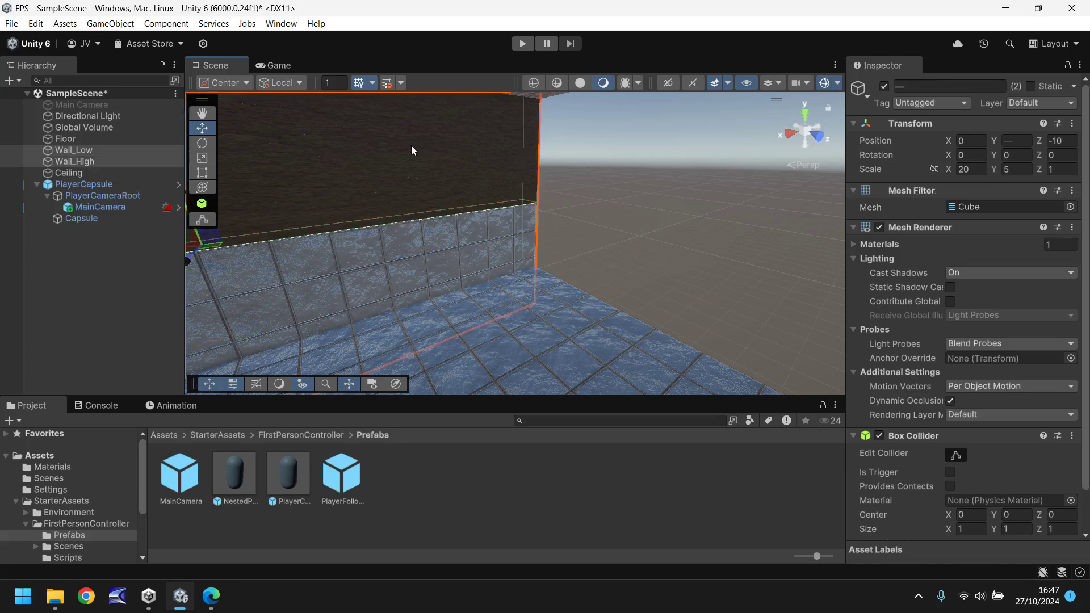
key("ctrl+d")
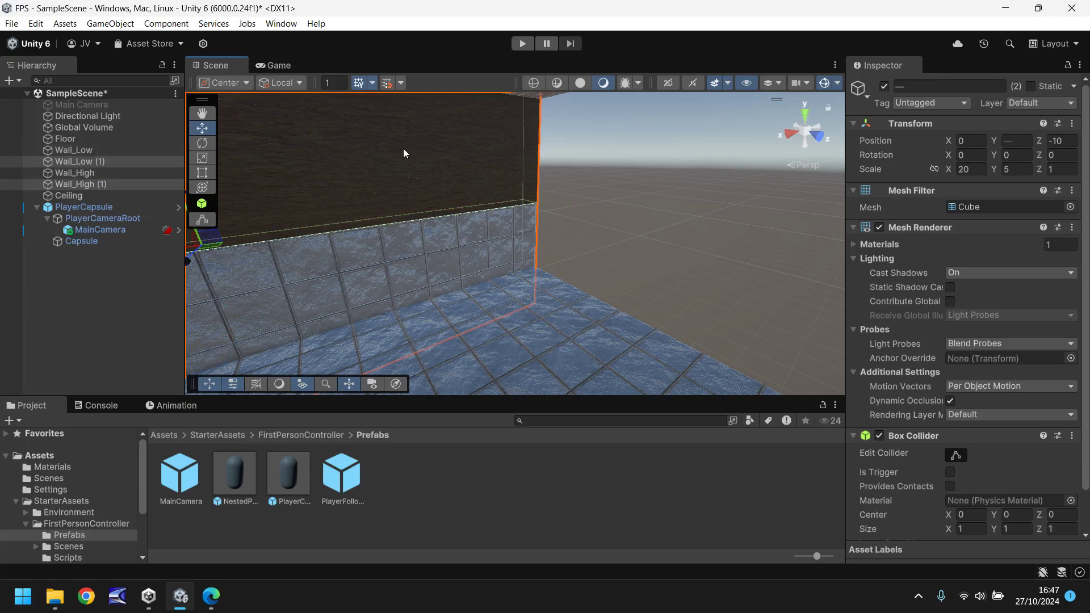
right_click_drag(454, 193, 379, 210)
left_click_drag(341, 211, 824, 227)
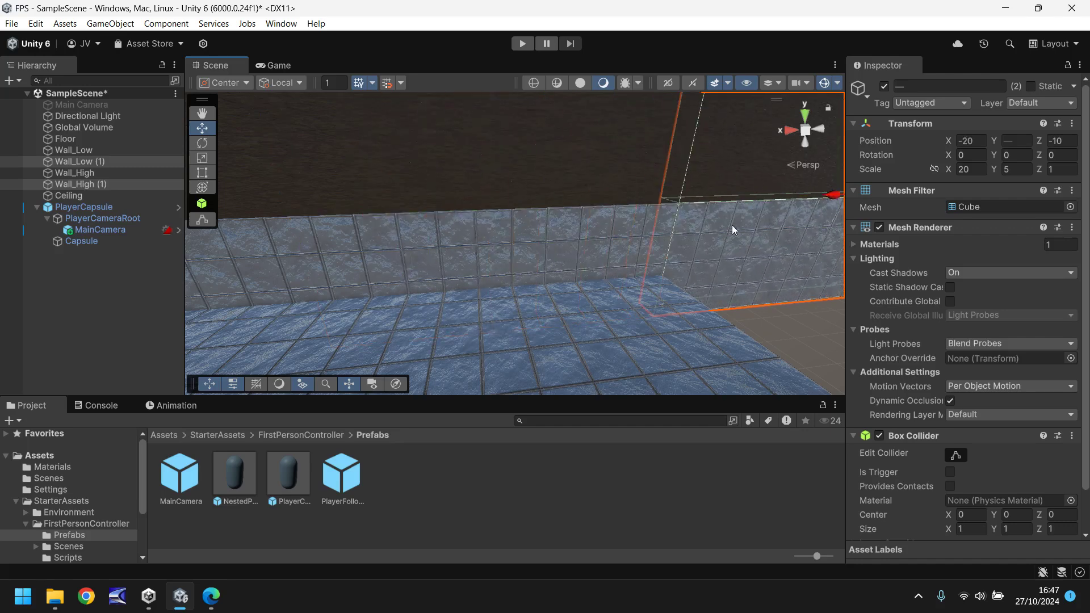
right_click_drag(581, 223, 841, 223)
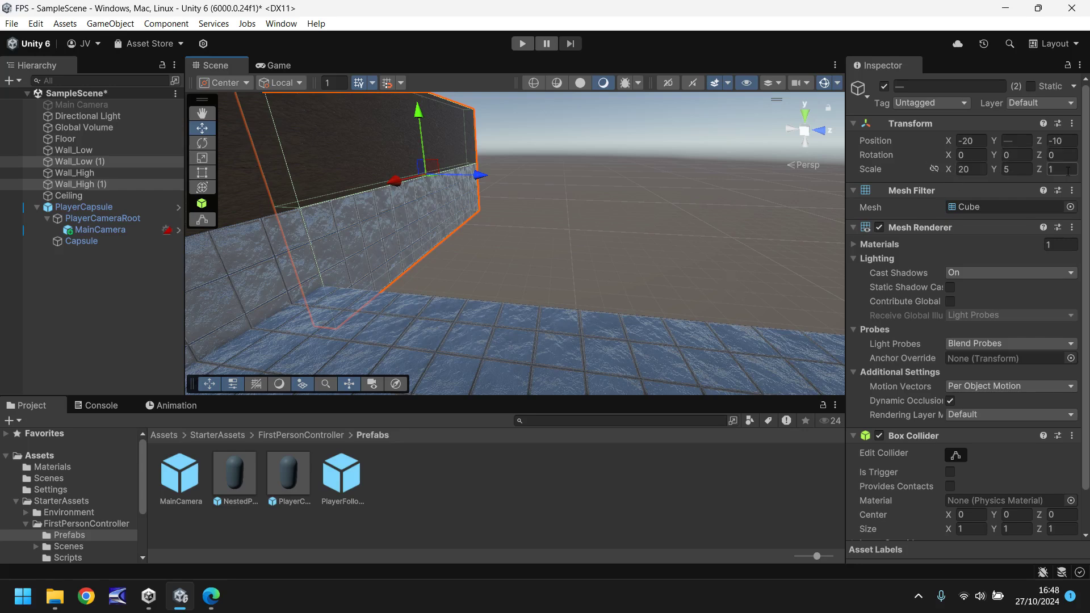
Resize the duplicated lower and upper wall pair to X scale 1 and Z scale 20
left_click(980, 172)
type("1")
left_click(1069, 168)
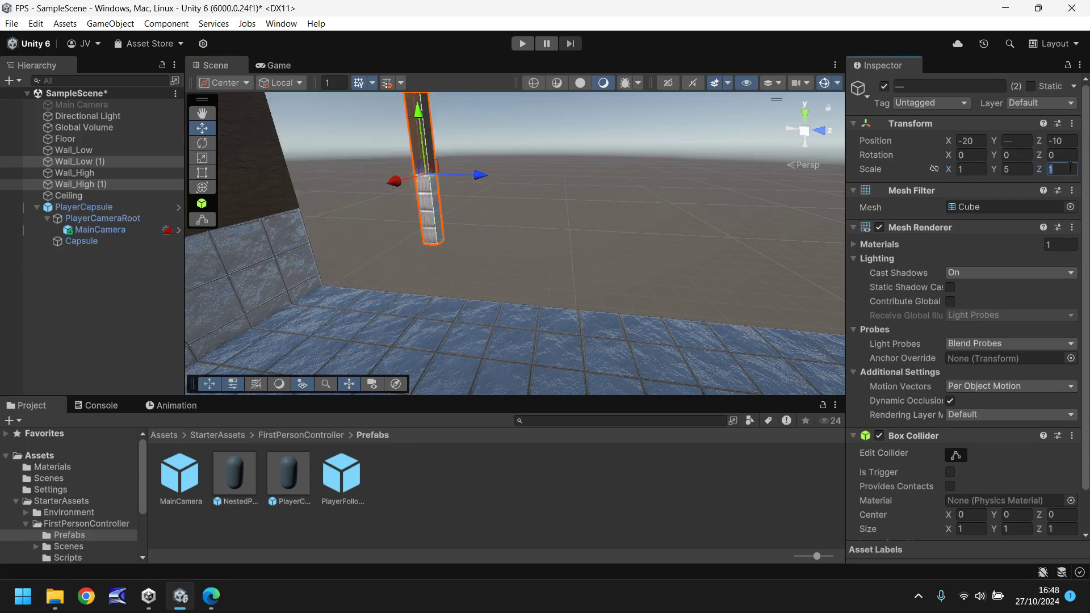
type("20")
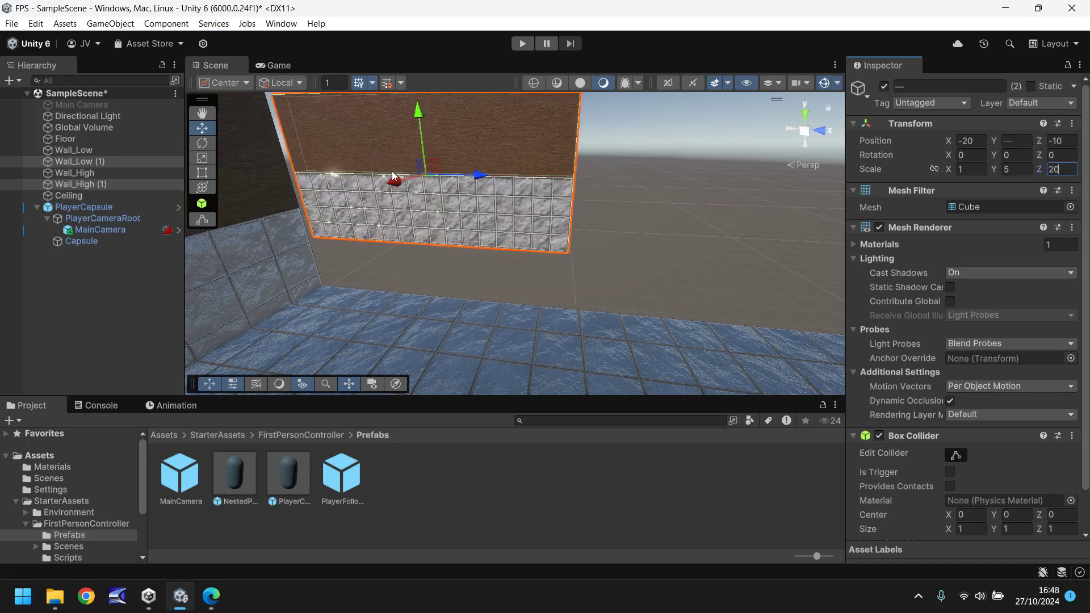
Move the duplicated wall pair to X -10 and Z 0 so it lines the adjacent edge of the floor
left_click_drag(398, 183, 251, 264)
right_click_drag(251, 263, 716, 254)
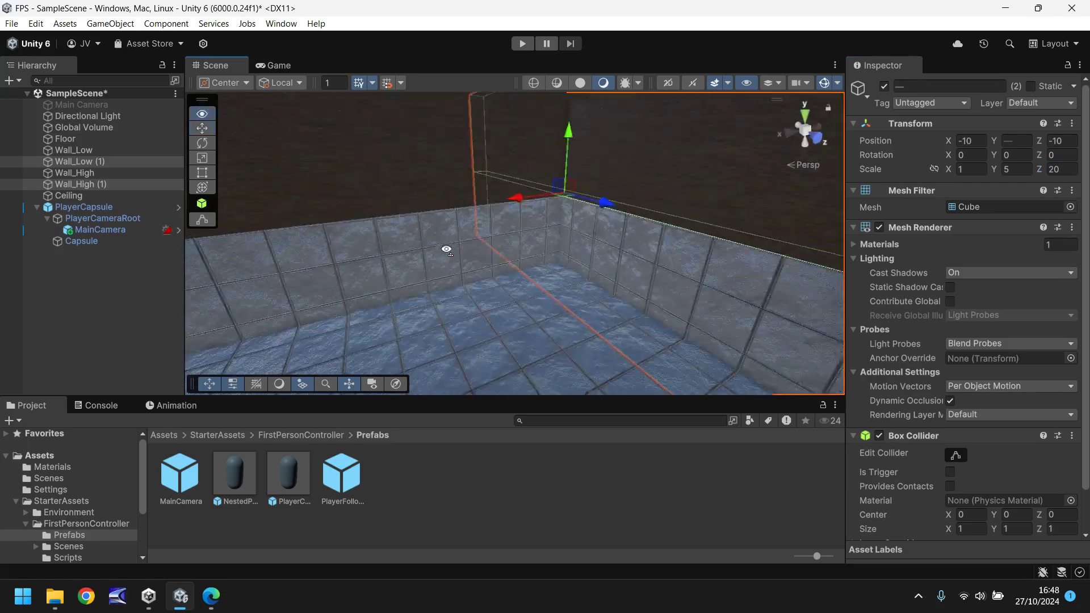
scroll(716, 254, "down", 3)
left_click_drag(716, 254, 458, 196, "alt")
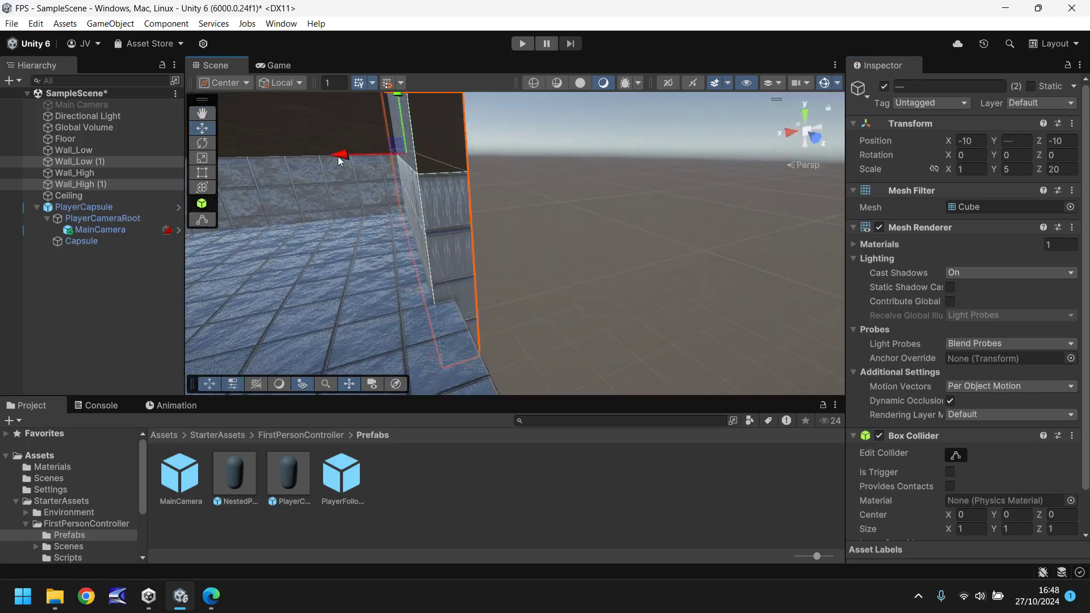
left_click_drag(339, 157, 340, 156)
middle_click_drag(332, 250, 559, 279)
scroll(592, 225, "up", 4)
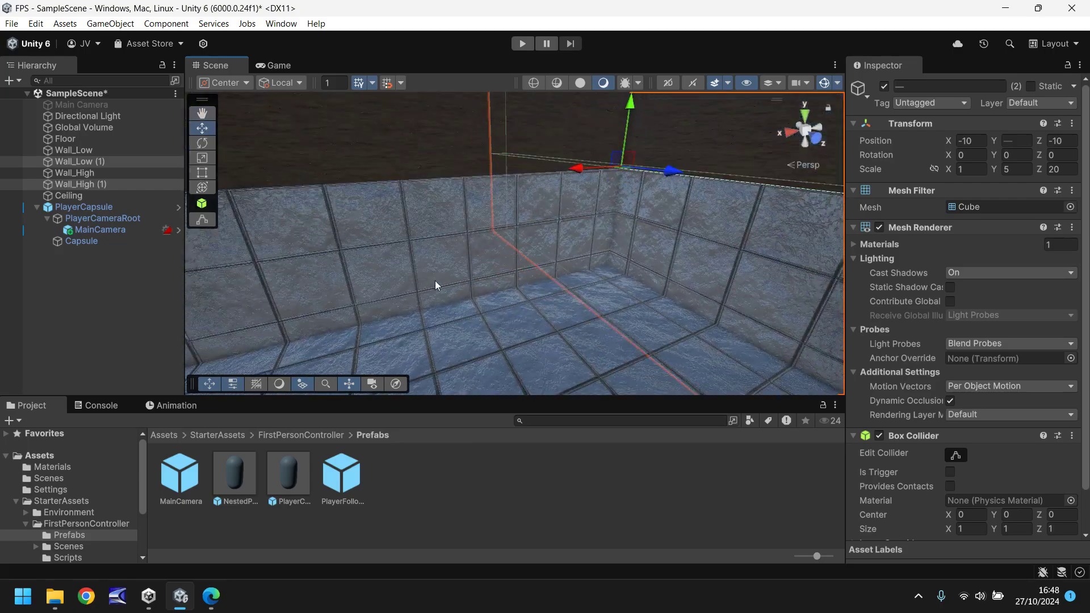
left_click_drag(435, 280, 458, 247, "alt")
left_click_drag(430, 192, 688, 250)
left_click_drag(272, 254, 509, 277, "alt")
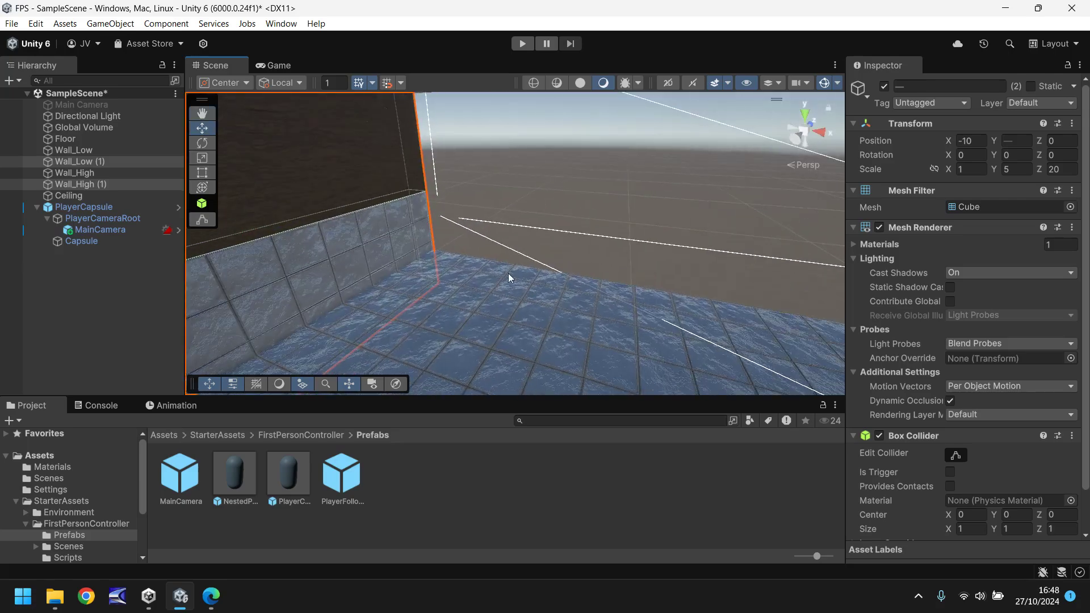
Duplicate the original Wall_Low and Wall_High and move the copies to Z 10 on the opposite side of the room
left_click_drag(600, 202, 423, 273, "alt")
middle_click_drag(424, 273, 621, 218)
scroll(534, 262, "down", 3)
middle_click_drag(534, 262, 556, 215)
left_click_drag(556, 215, 439, 212, "alt")
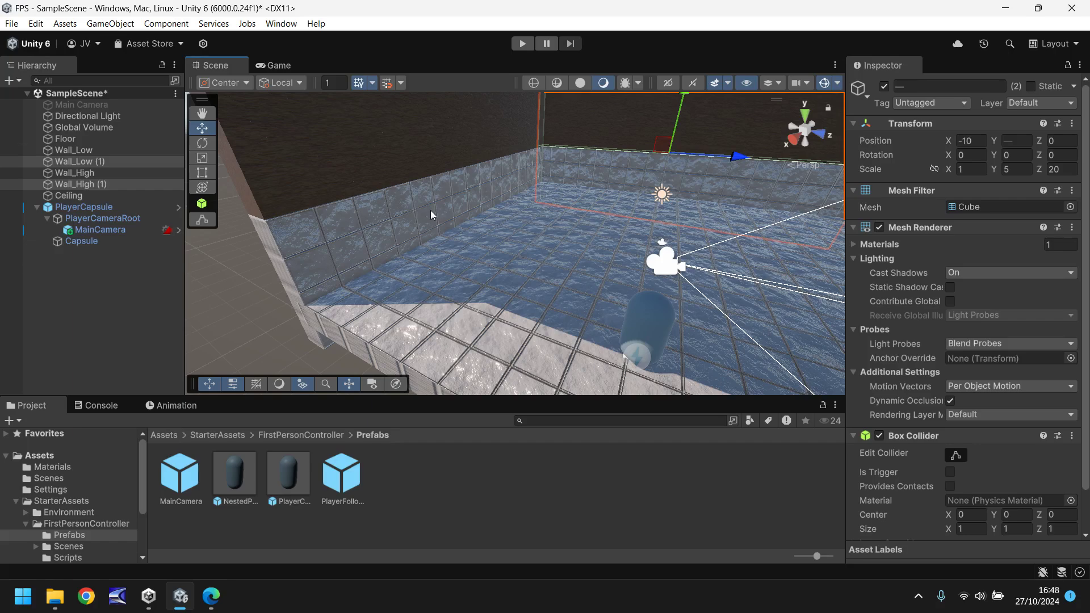
left_click(430, 210)
left_click(376, 132, "shift")
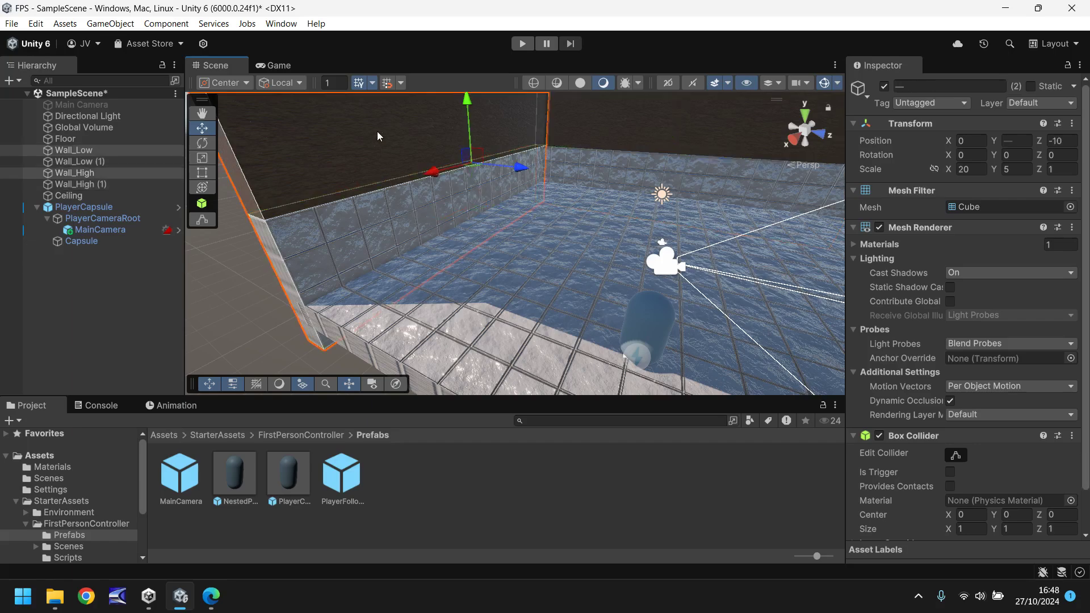
key("ctrl+d")
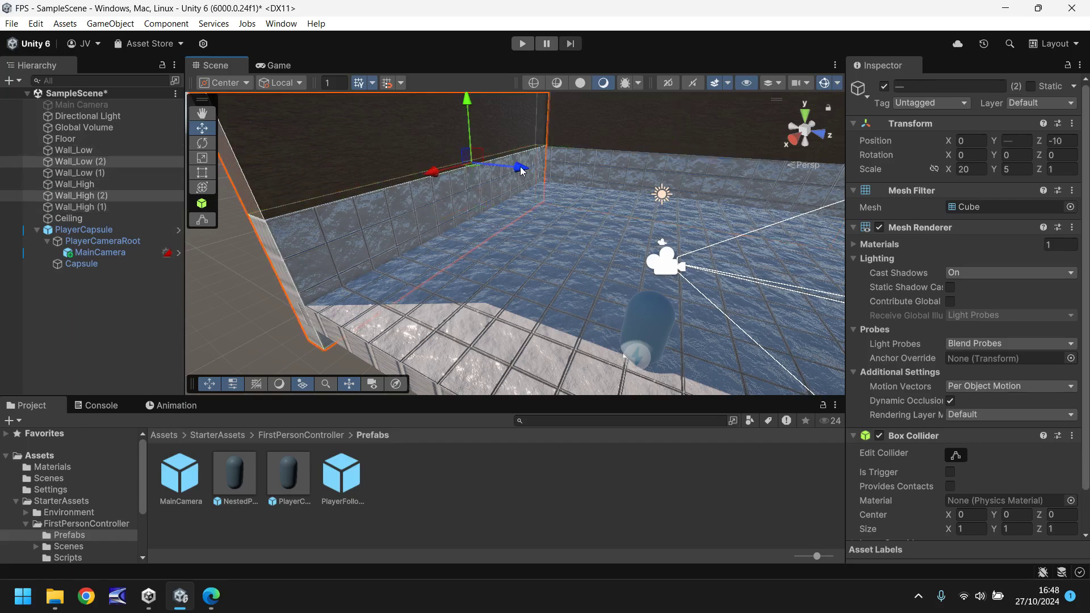
left_click_drag(521, 168, 862, 227)
left_click_drag(556, 222, 789, 193, "alt")
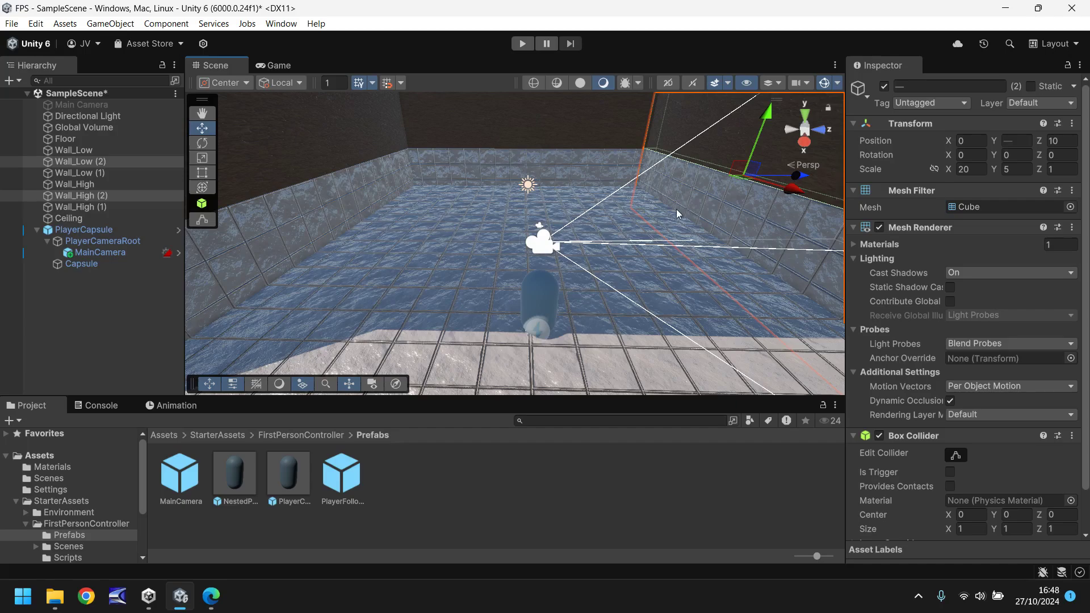
Play-test the room with its three walls, walking forward and back, and stop play mode
middle_click_drag(676, 221, 704, 206)
left_click(523, 46)
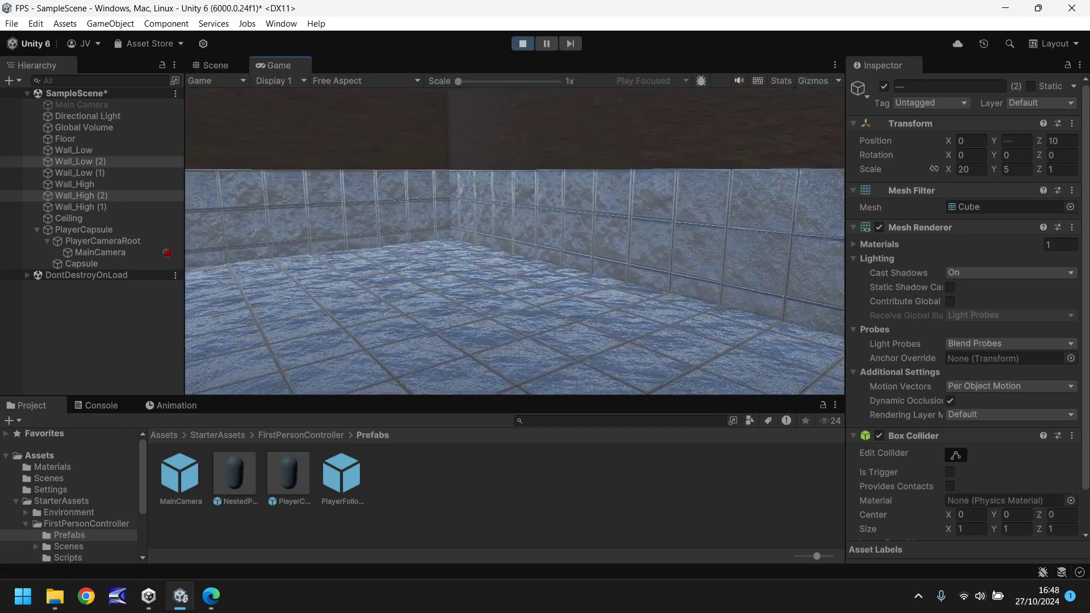
key("w")
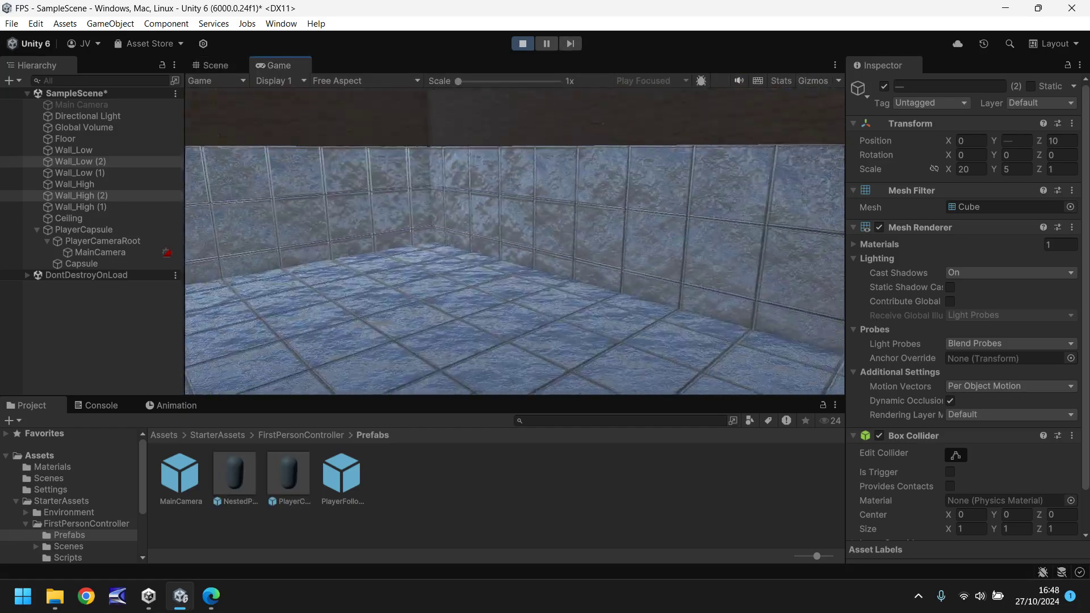
key("s")
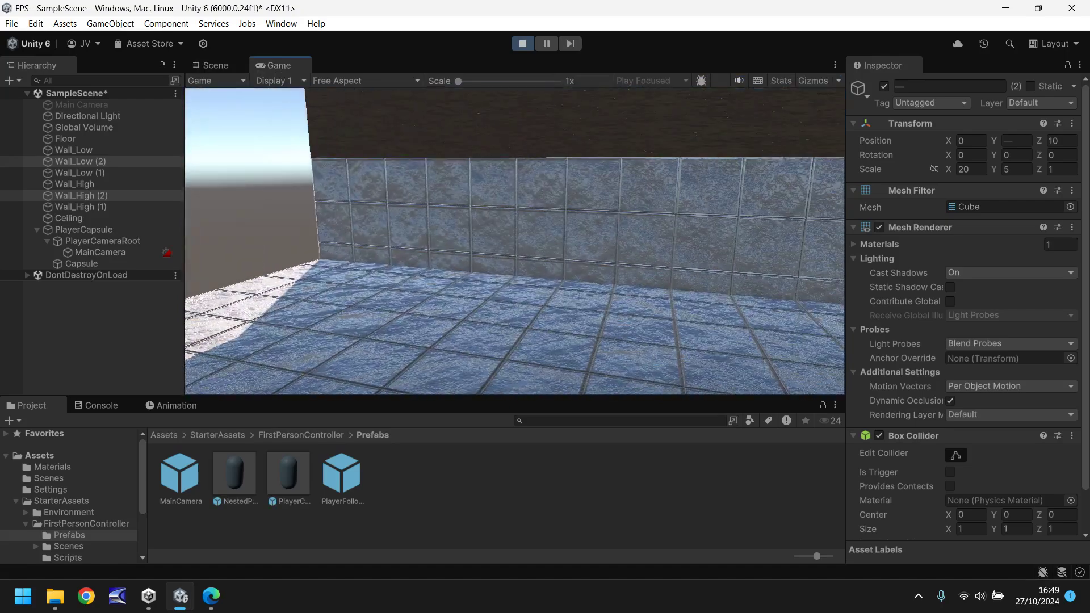
key("ctrl+p")
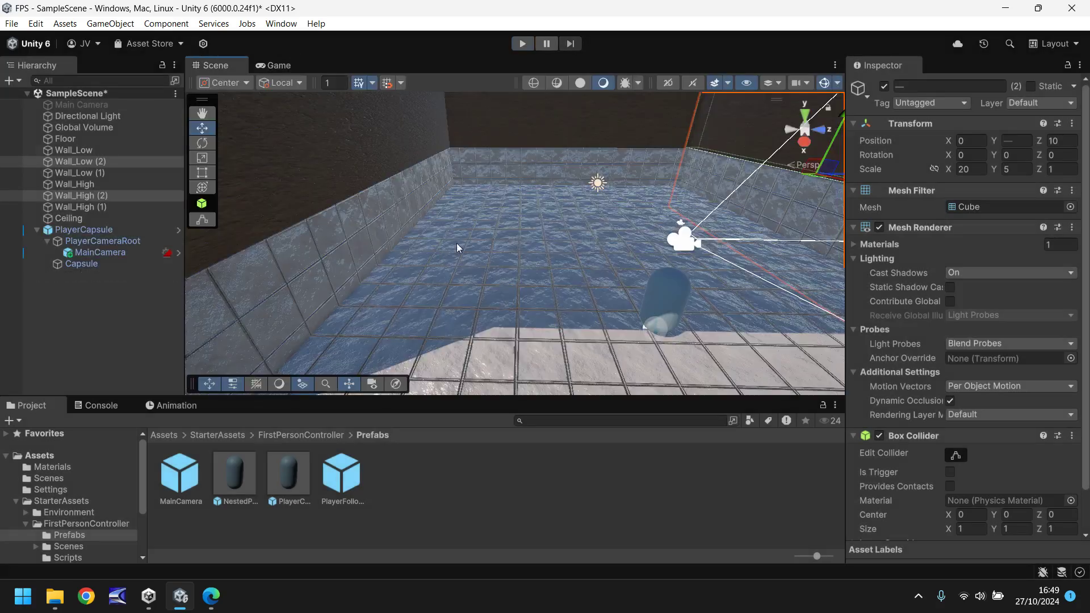
Set the Z scale of Wall_Low (2) and Wall_High (2) to 20 and move them to Z 20
right_click_drag(456, 243, 809, 232)
left_click_drag(706, 188, 314, 218, "alt")
middle_click_drag(611, 157, 468, 226)
scroll(467, 226, "up", 3)
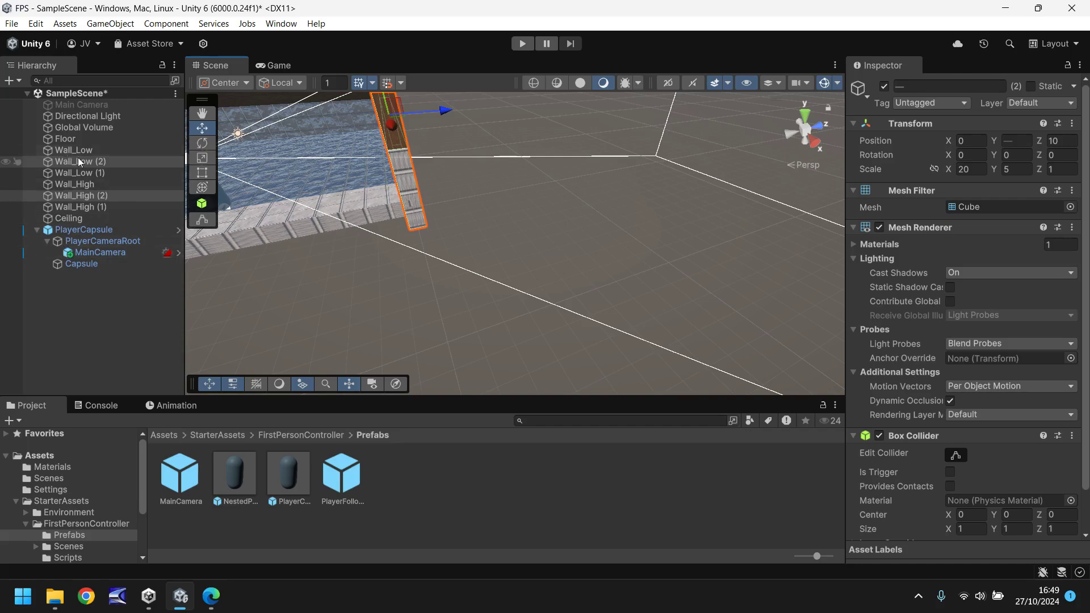
left_click(1060, 169)
type("20")
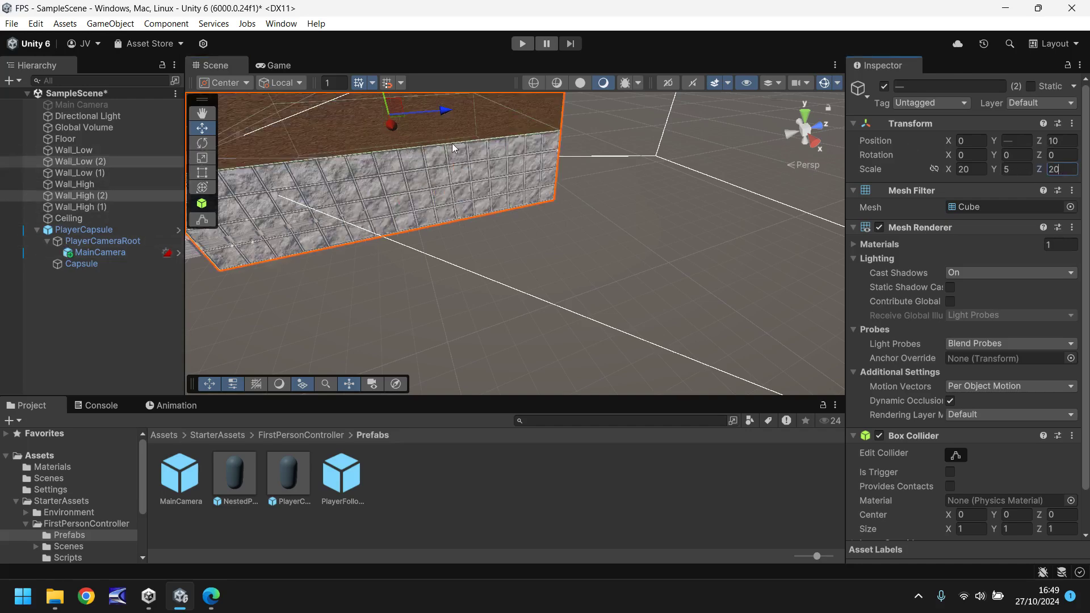
left_click_drag(442, 118, 543, 117)
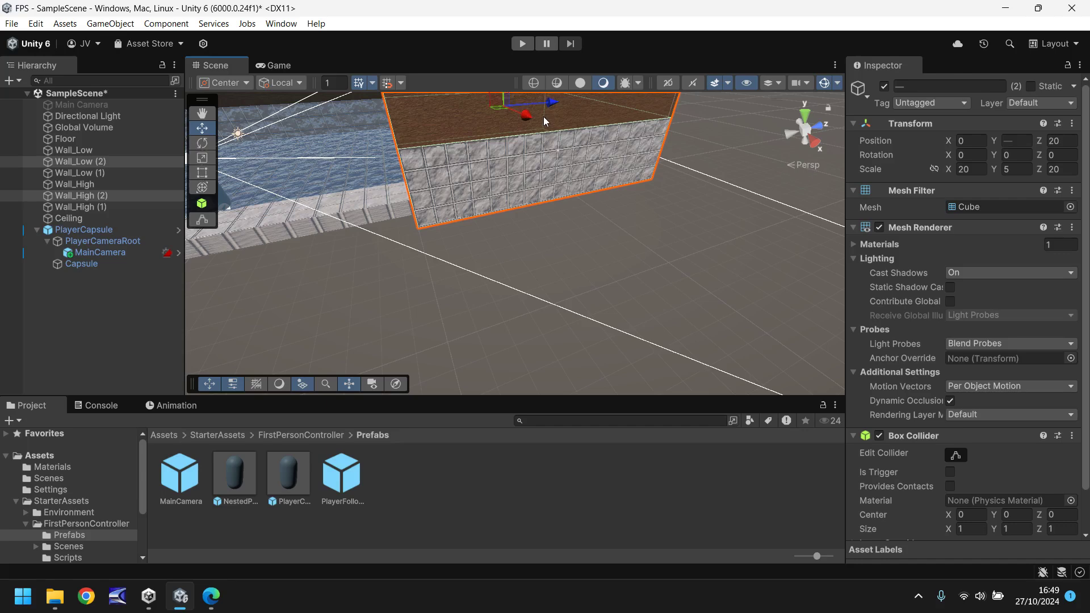
Duplicate the Floor and move the copy along X to 20, next to the room's open side
right_click_drag(568, 209, 481, 157)
left_click(516, 154)
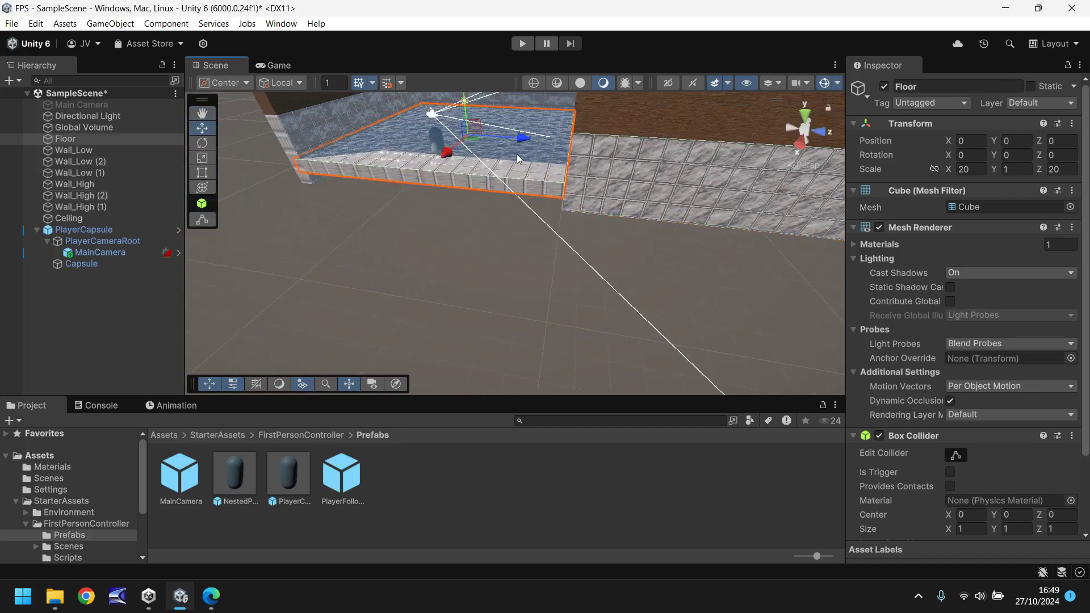
key("ctrl+d")
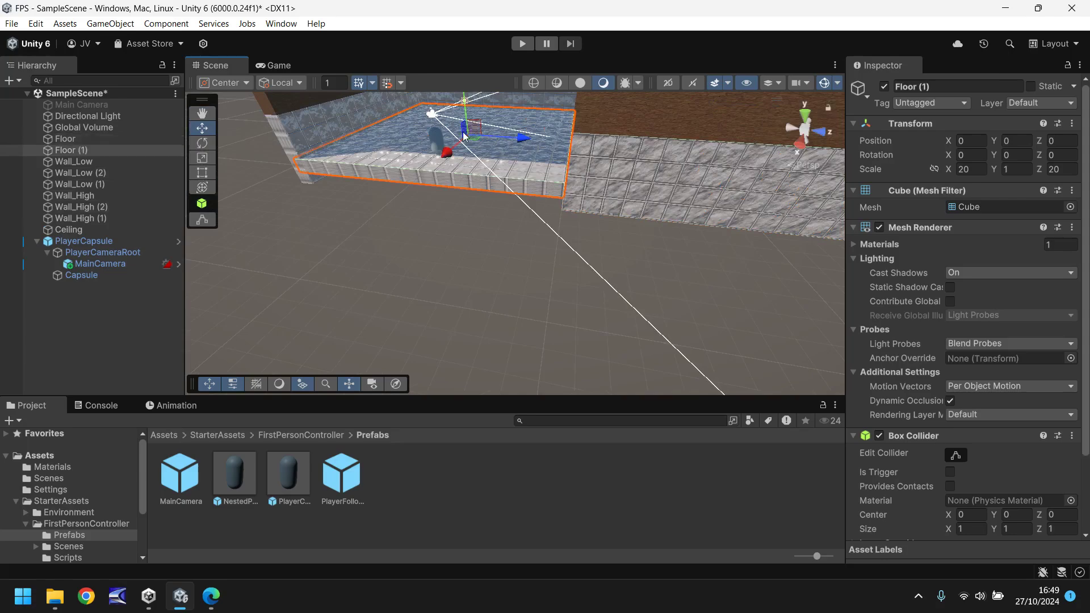
left_click_drag(448, 158, 209, 331)
Duplicate the new floor piece and move the copy to Z 20, alongside the thickened wall
key("ctrl+d")
left_click_drag(347, 287, 650, 271)
right_click_drag(691, 226, 646, 205)
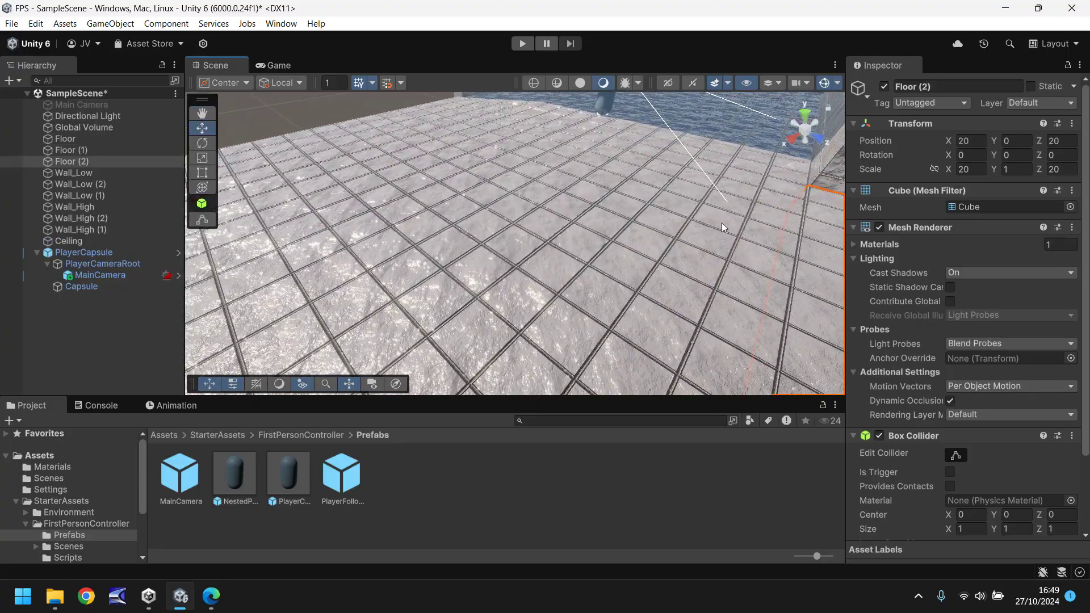
middle_click_drag(647, 205, 153, 237)
right_click_drag(154, 237, 530, 122)
Play-test the extended level, walking over the new floors and back into the room, and stop play mode
left_click(521, 45)
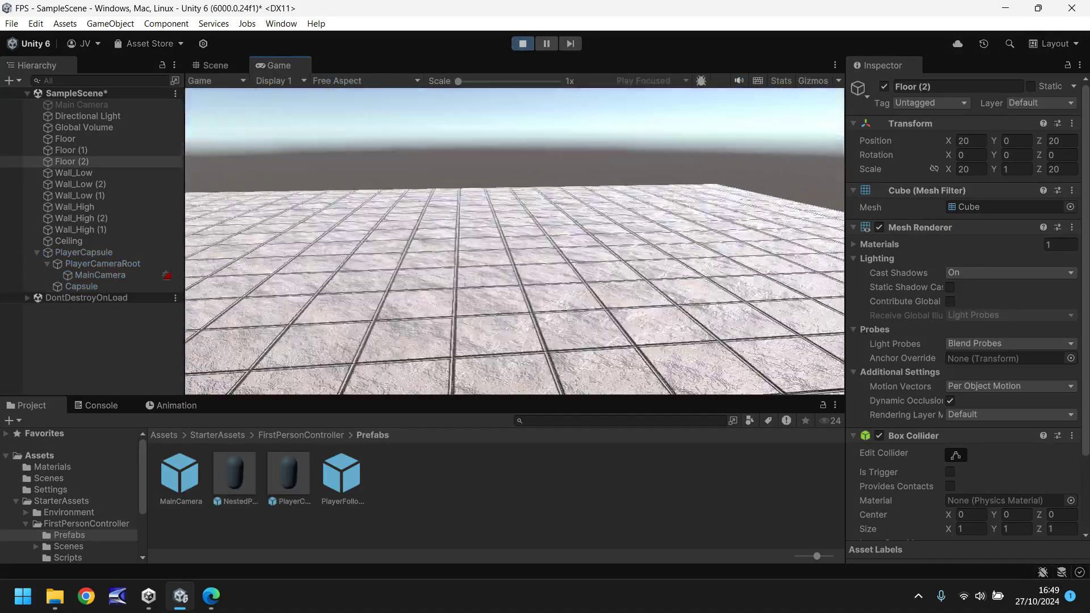
key("w")
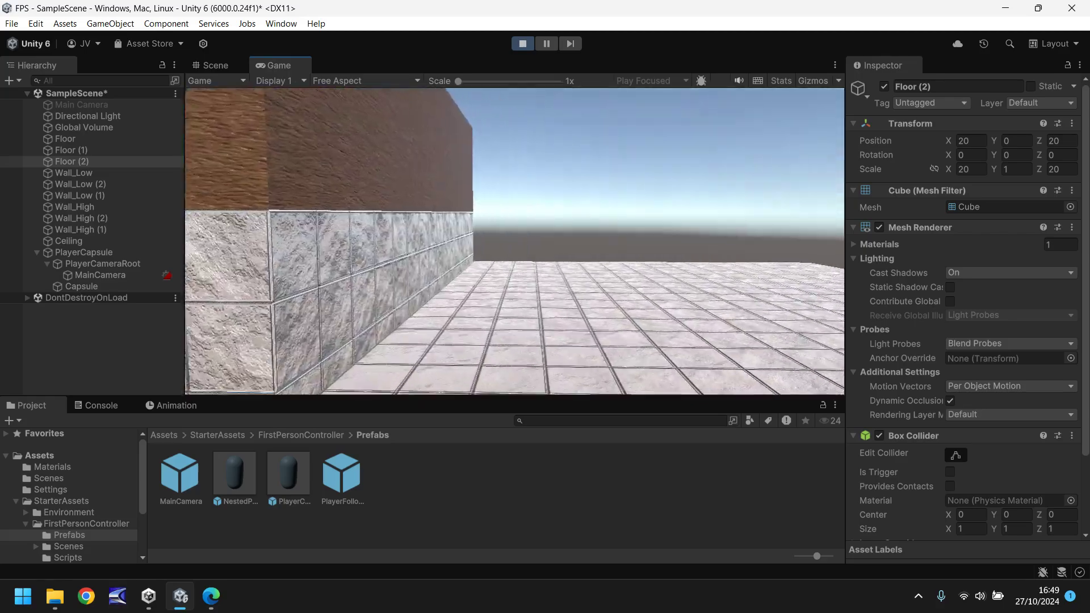
key("w")
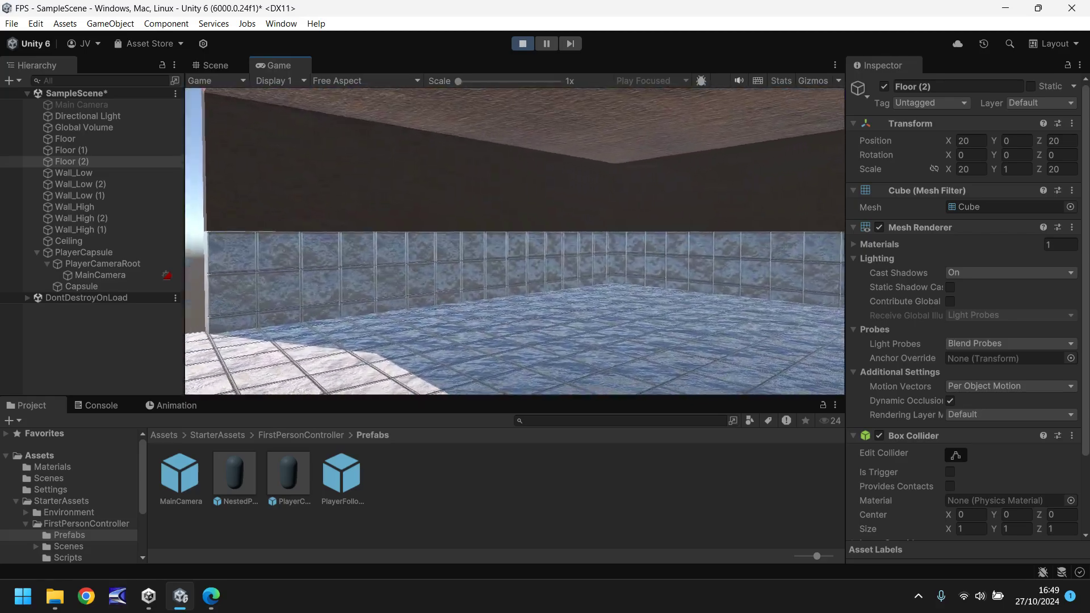
key("w")
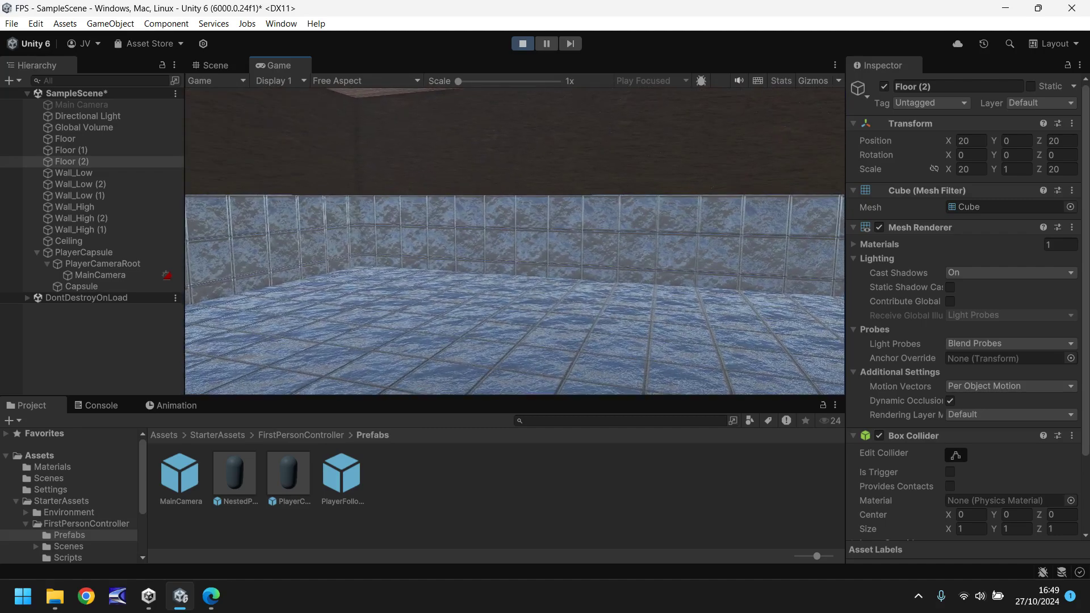
key("ctrl+p")
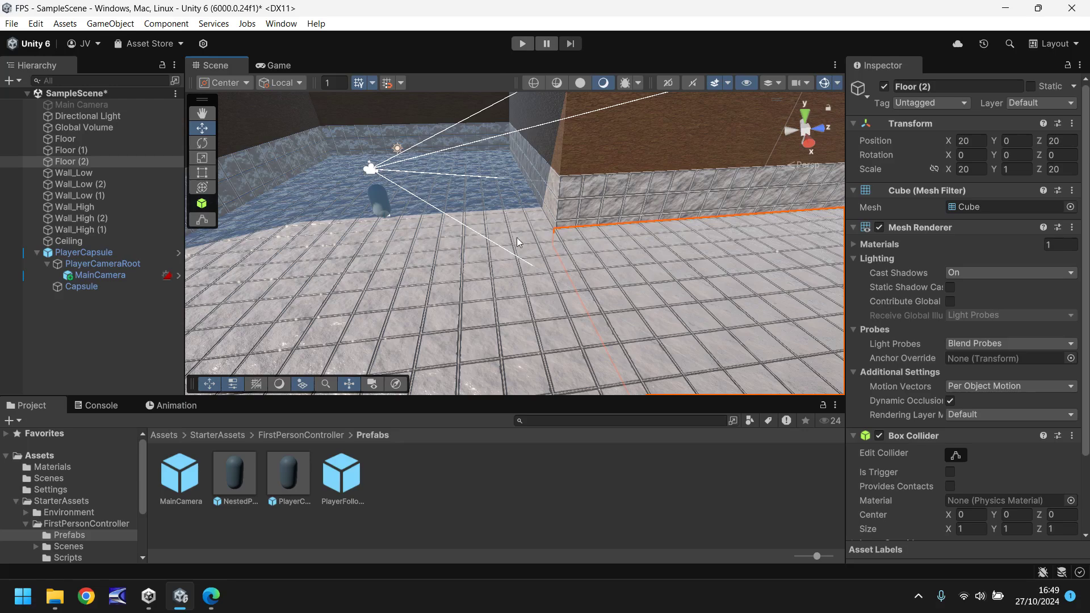
right_click_drag(578, 223, 324, 223)
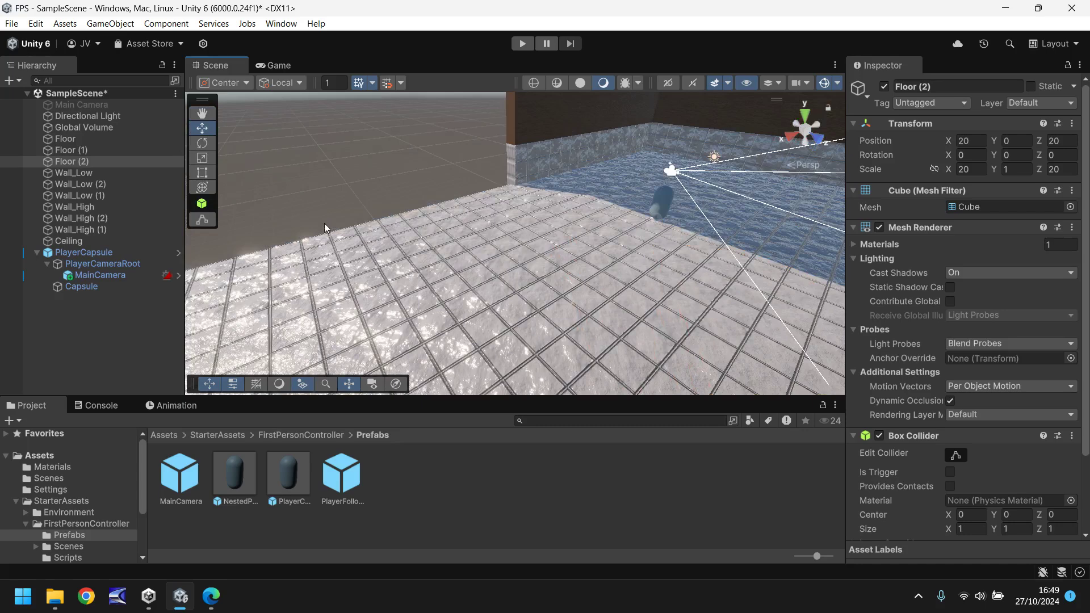